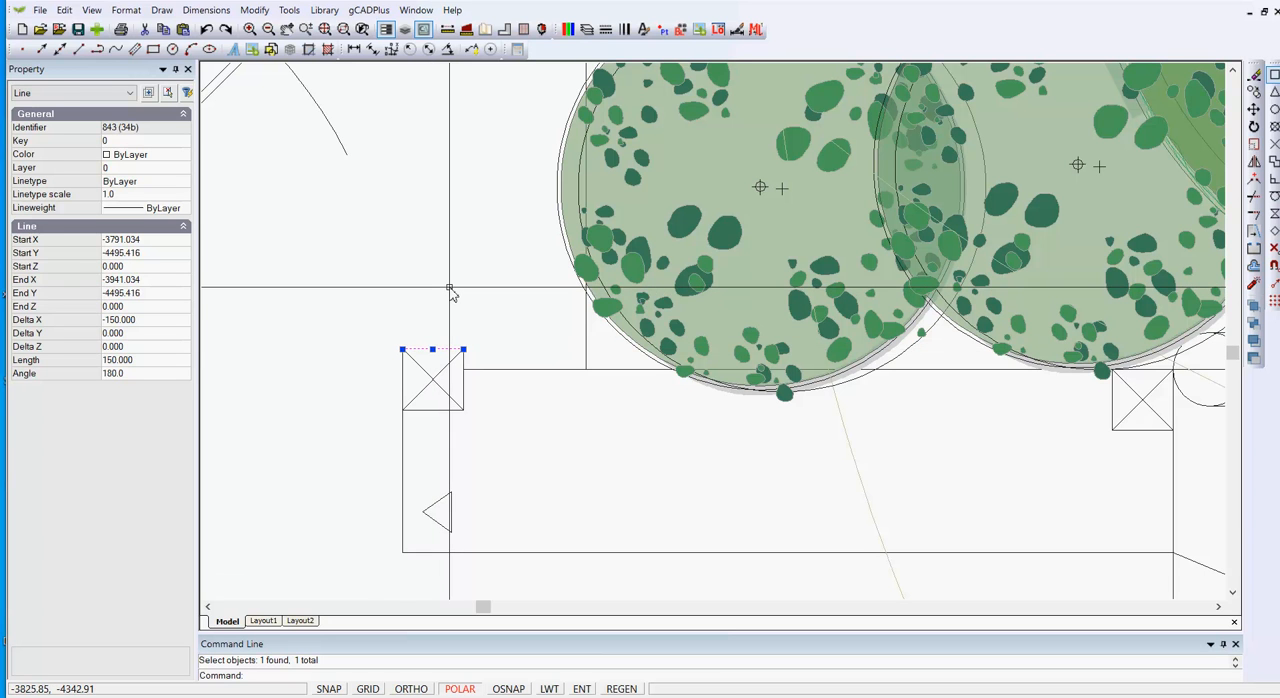
Clear the selection and check which lines make up the left crossed square pillar with a window selection.
key("Escape")
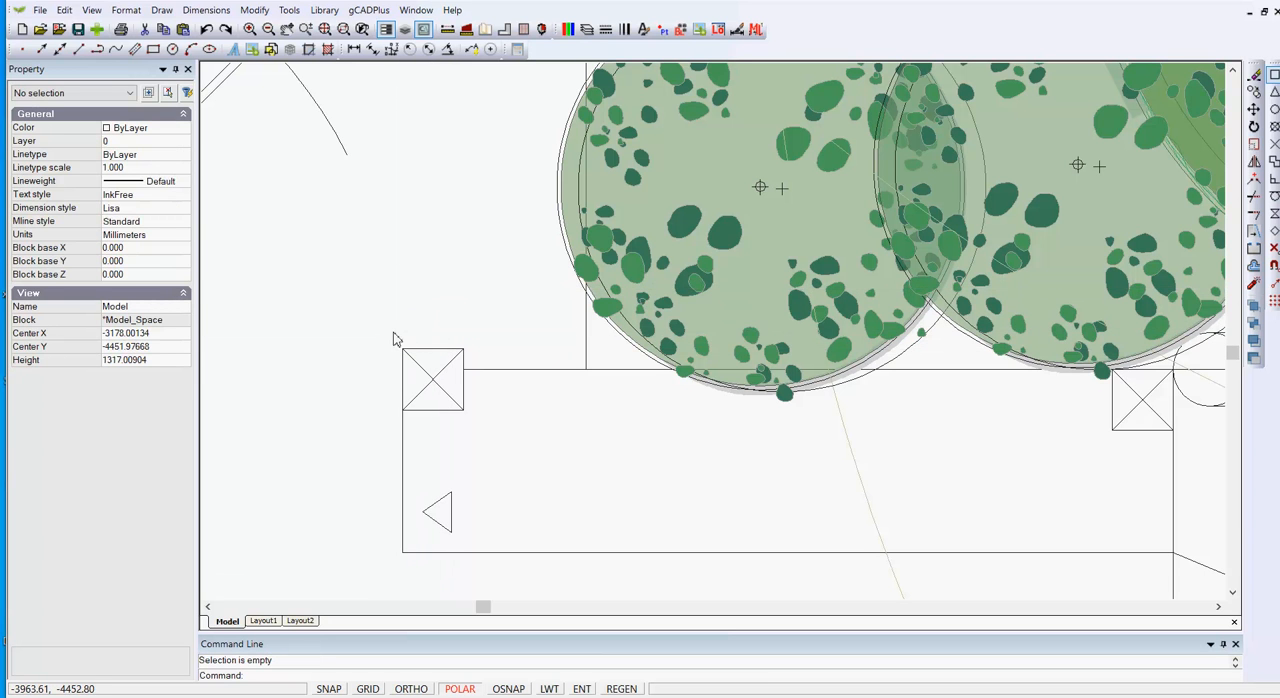
left_click_drag(393, 333, 477, 422)
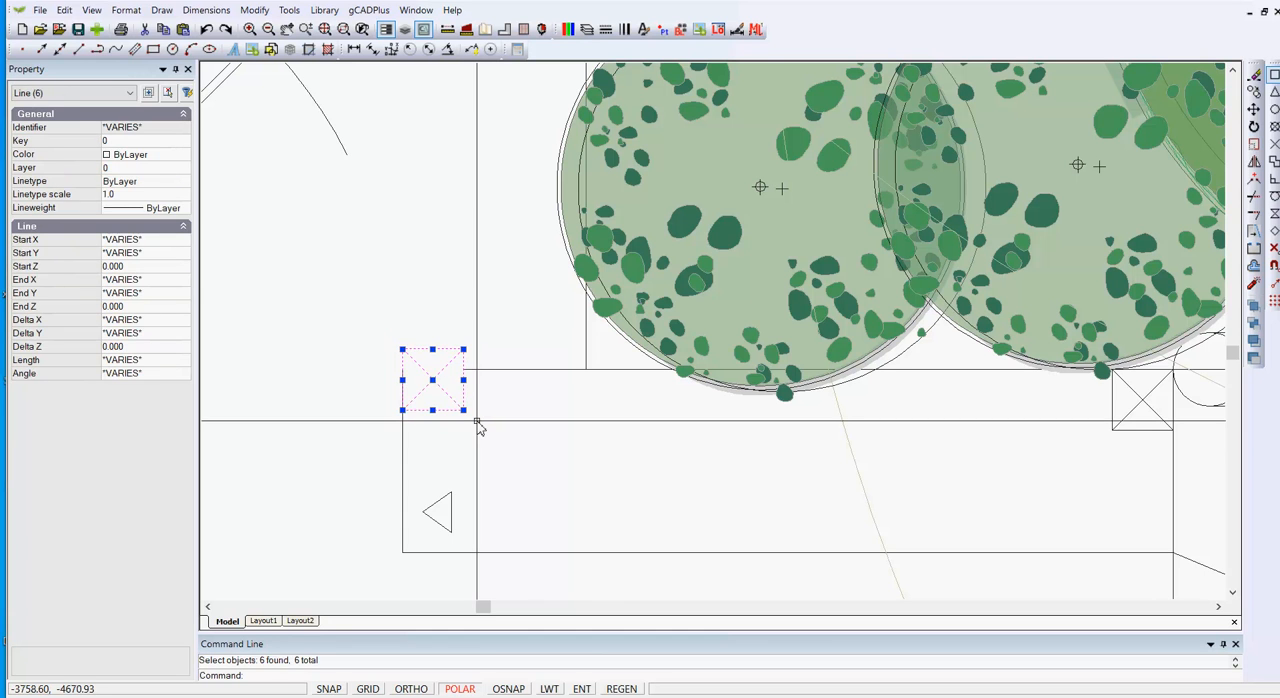
key("Escape")
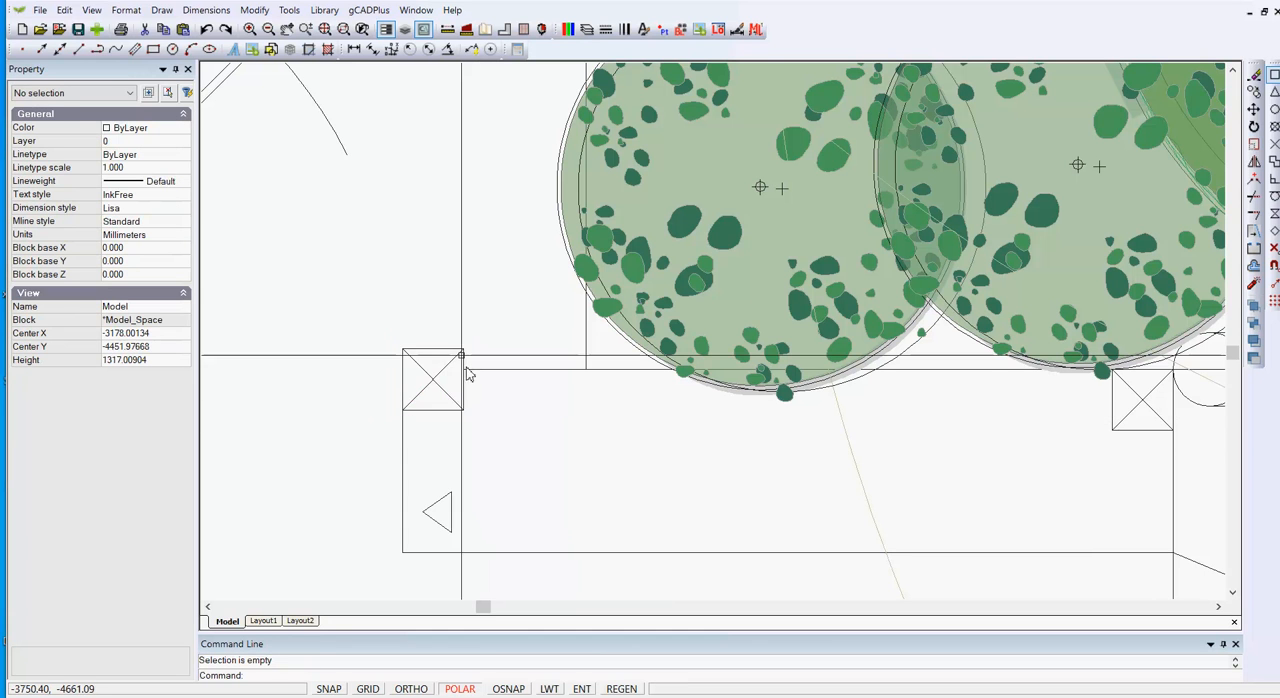
Check the vertical edge below the left pillar for duplicate lines using single, window and crossing selections.
left_click(403, 474)
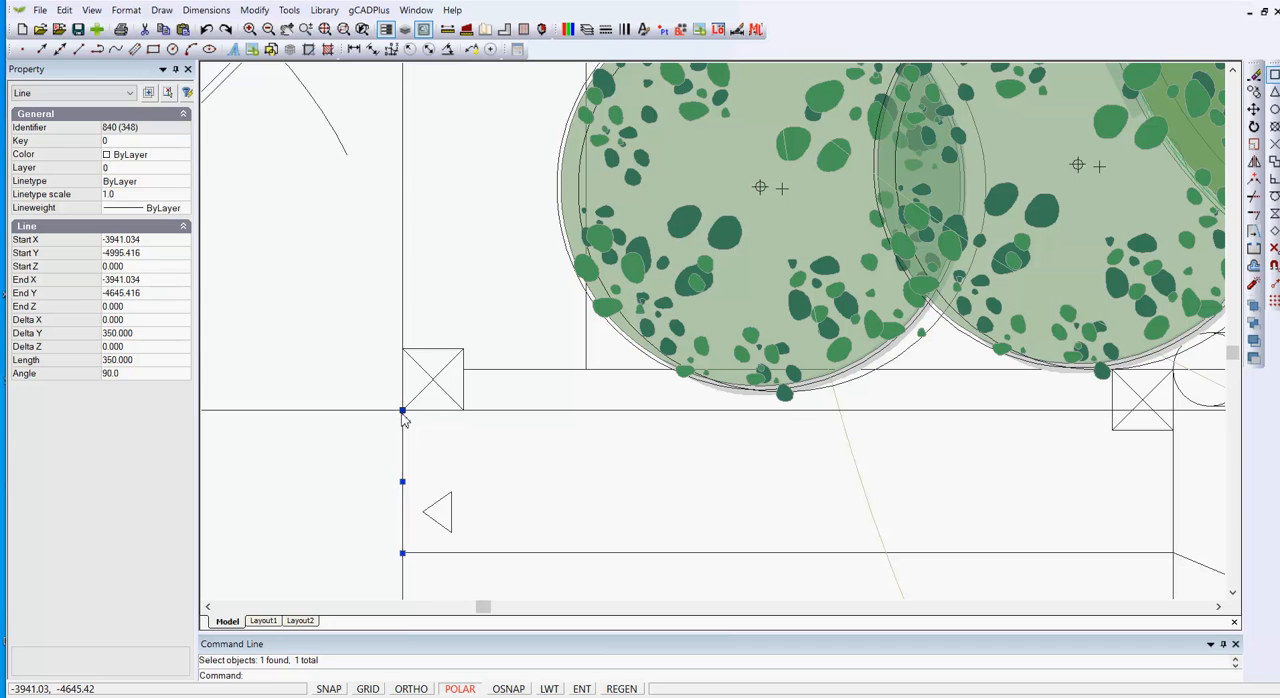
key("Escape")
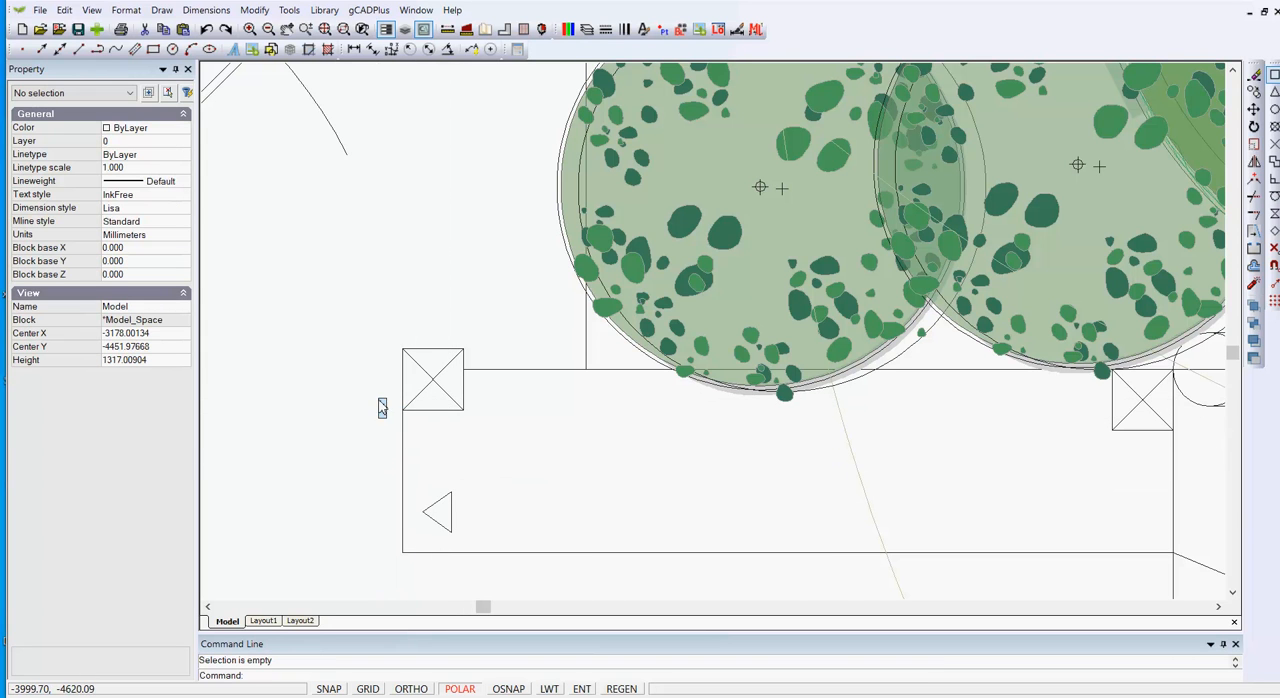
left_click_drag(380, 402, 422, 565)
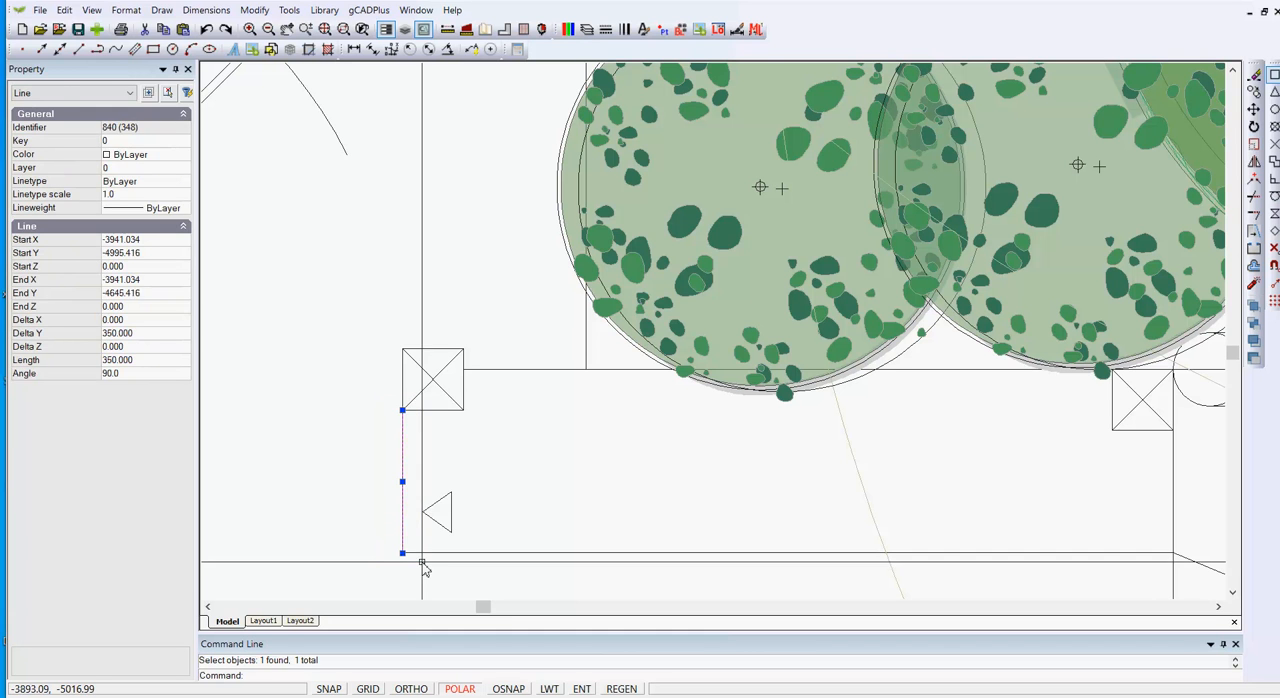
key("Escape")
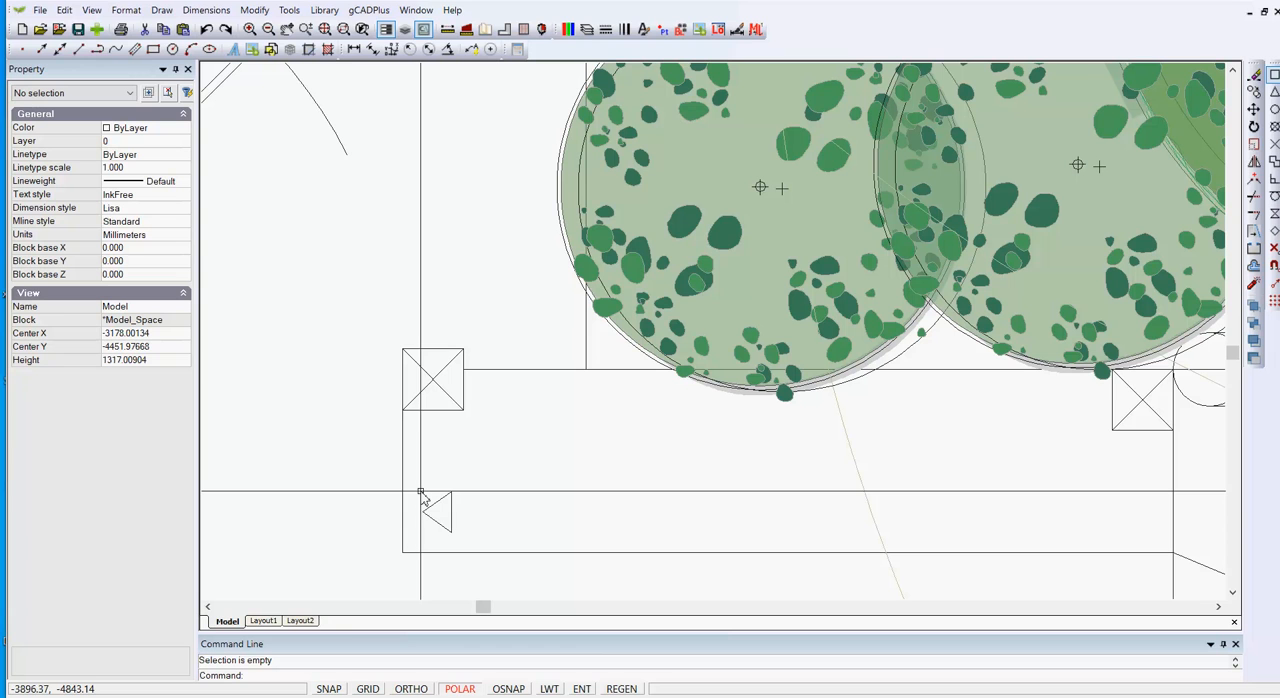
left_click_drag(406, 478, 375, 430)
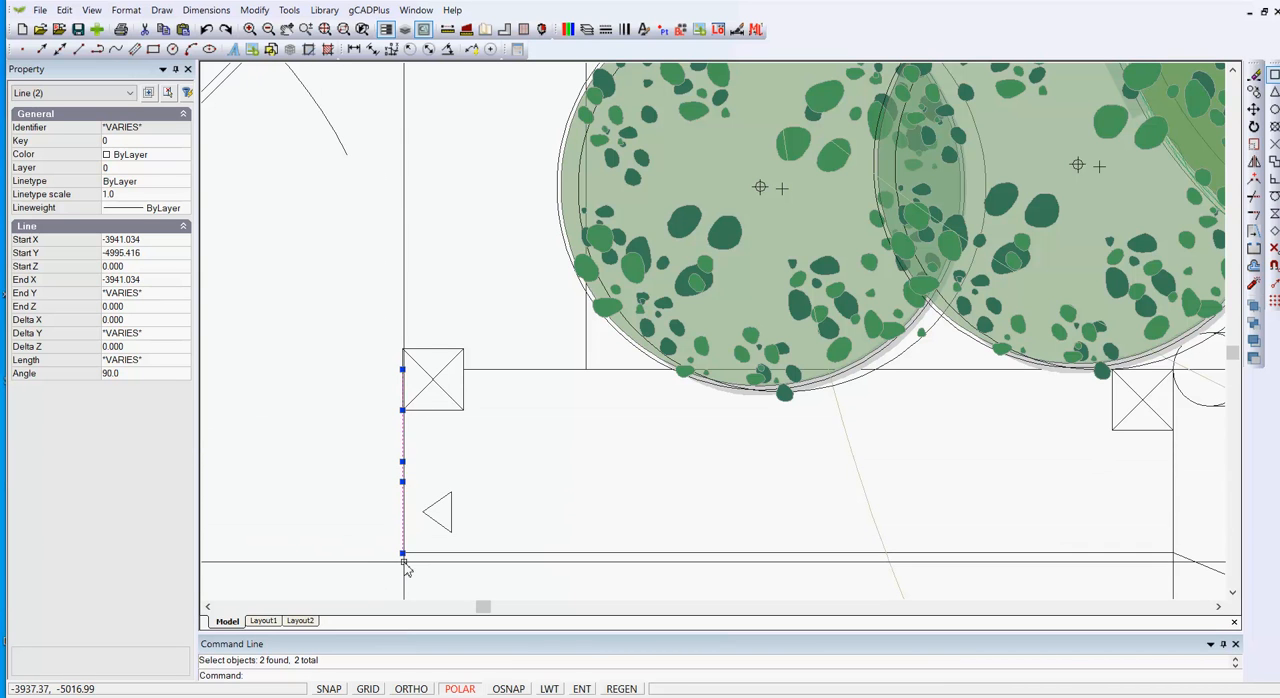
left_click(374, 401)
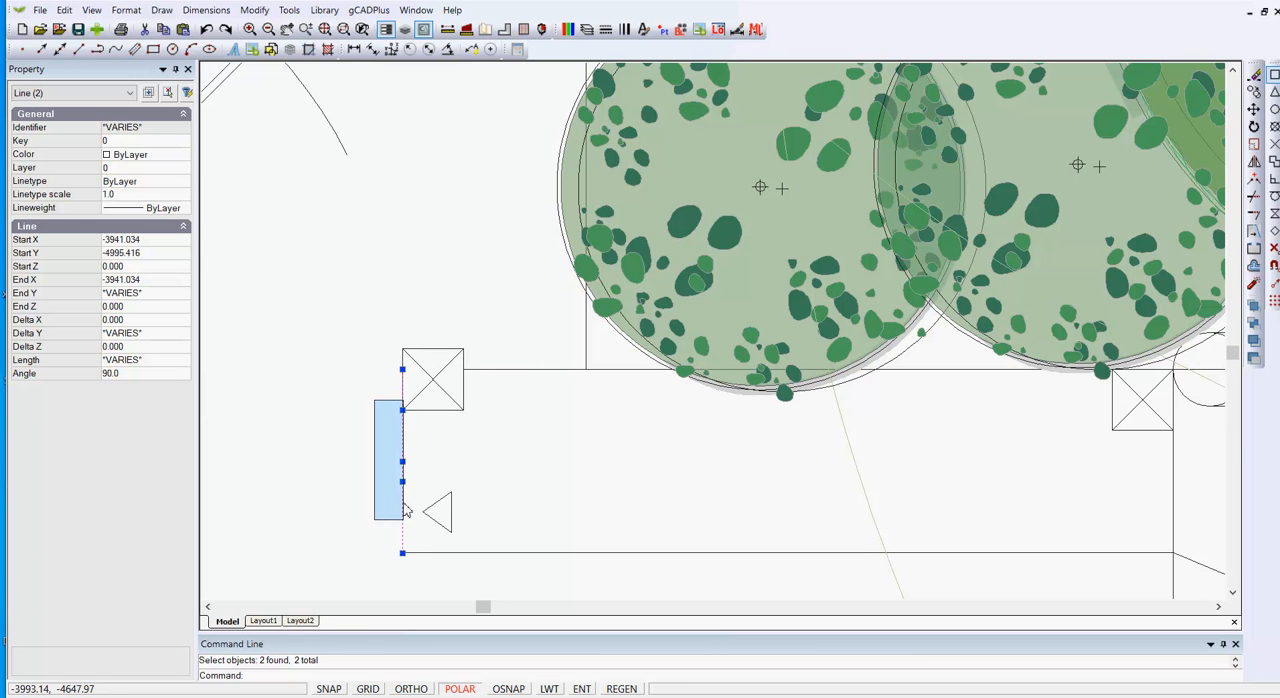
left_click(418, 566)
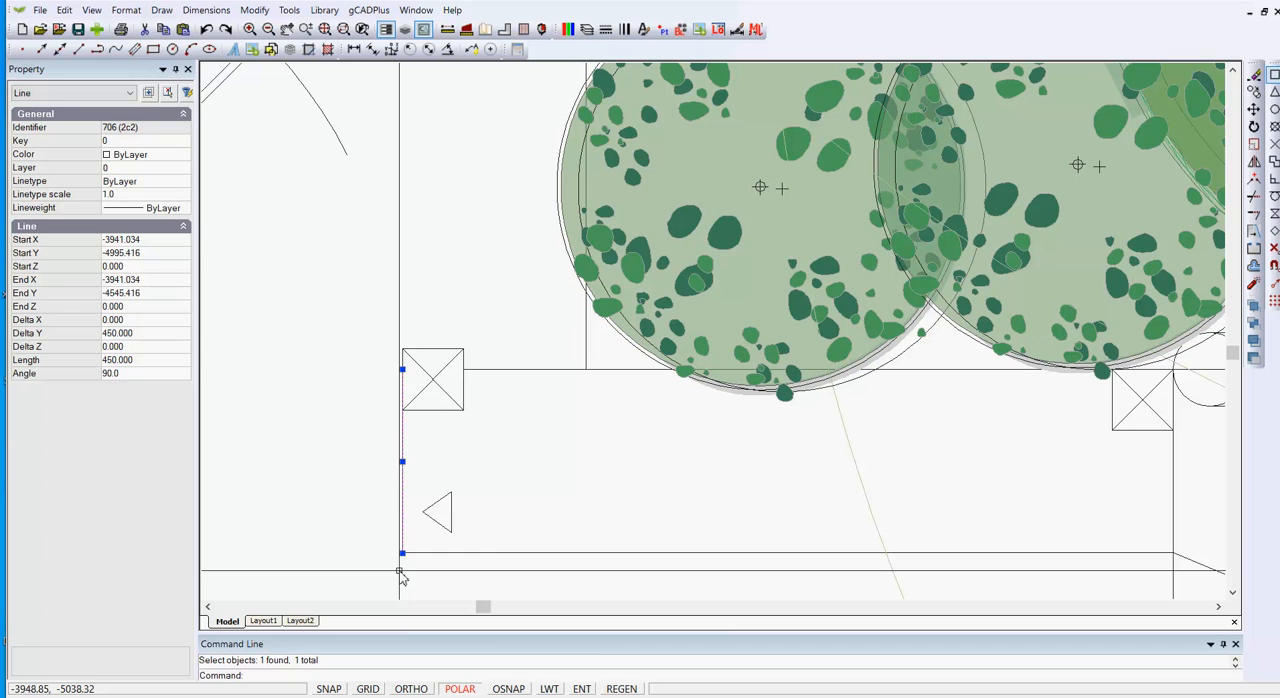
key("Escape")
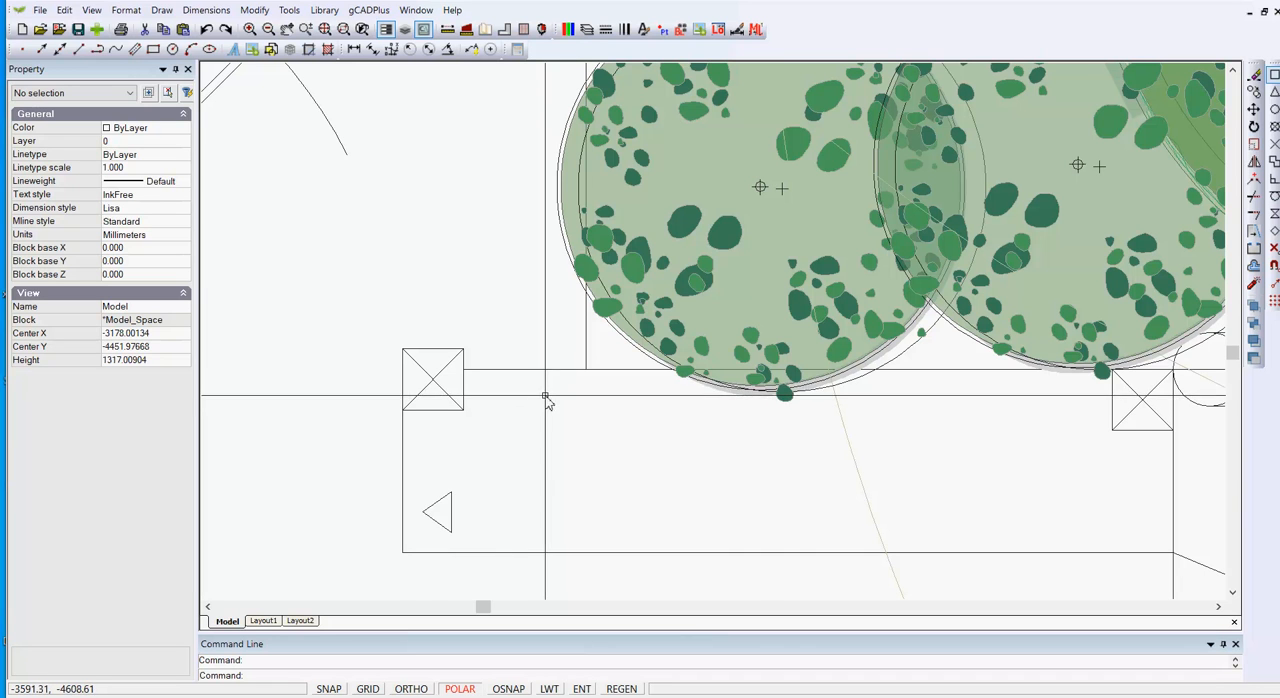
Check the horizontal wall line beside the left pillar for stacked lines using the selection's object list.
left_click(512, 369)
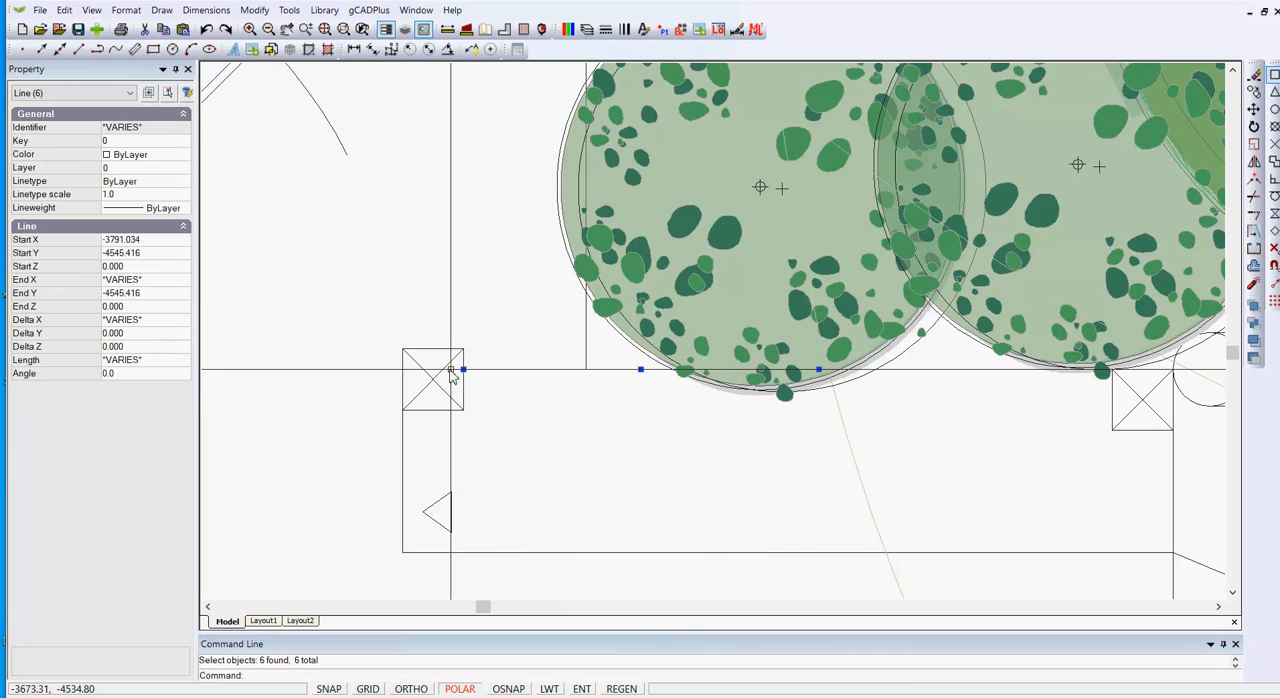
left_click(131, 93)
left_click(371, 209)
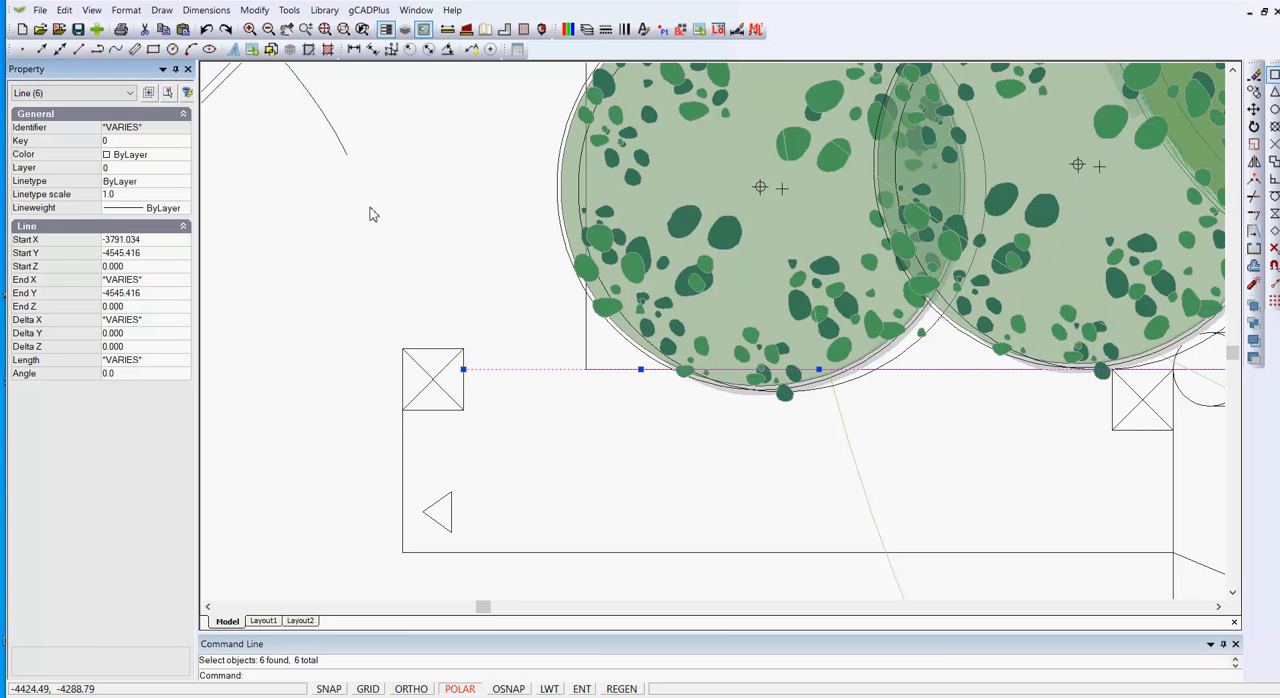
key("Escape")
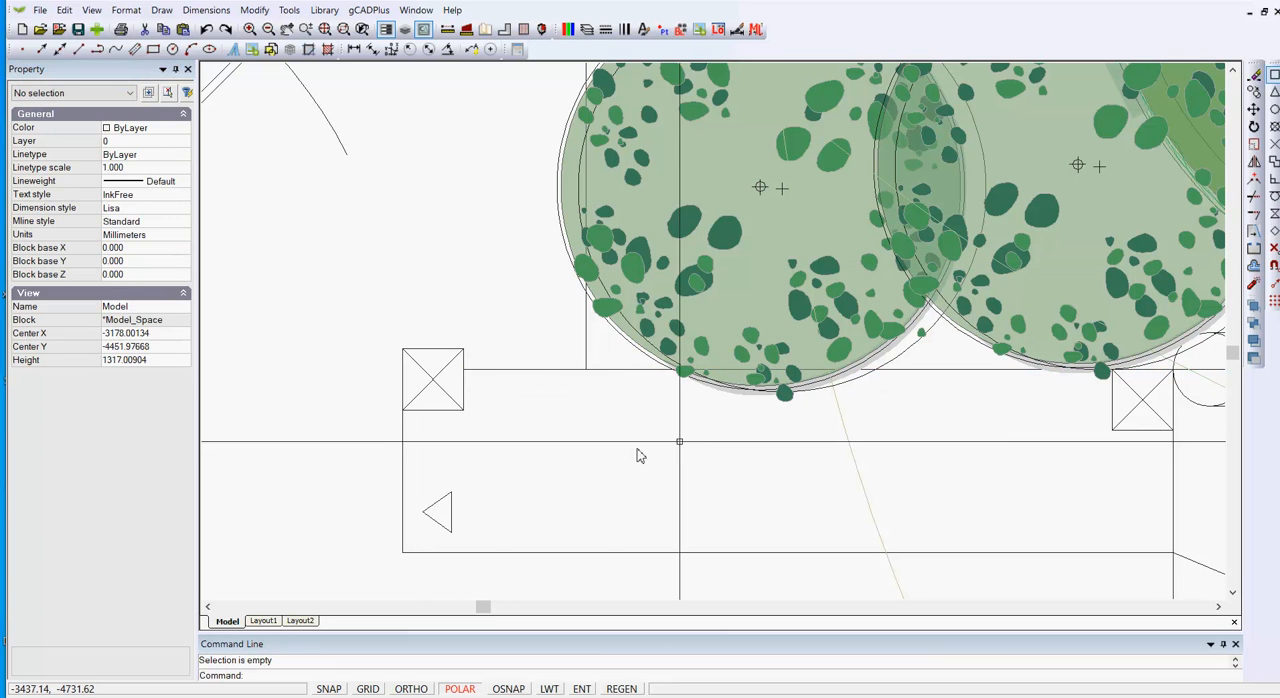
Check the wall line for stacked lines with crossing selections near the overlapping shrubs and just beyond the right pillar.
left_click(933, 391)
left_click(917, 380)
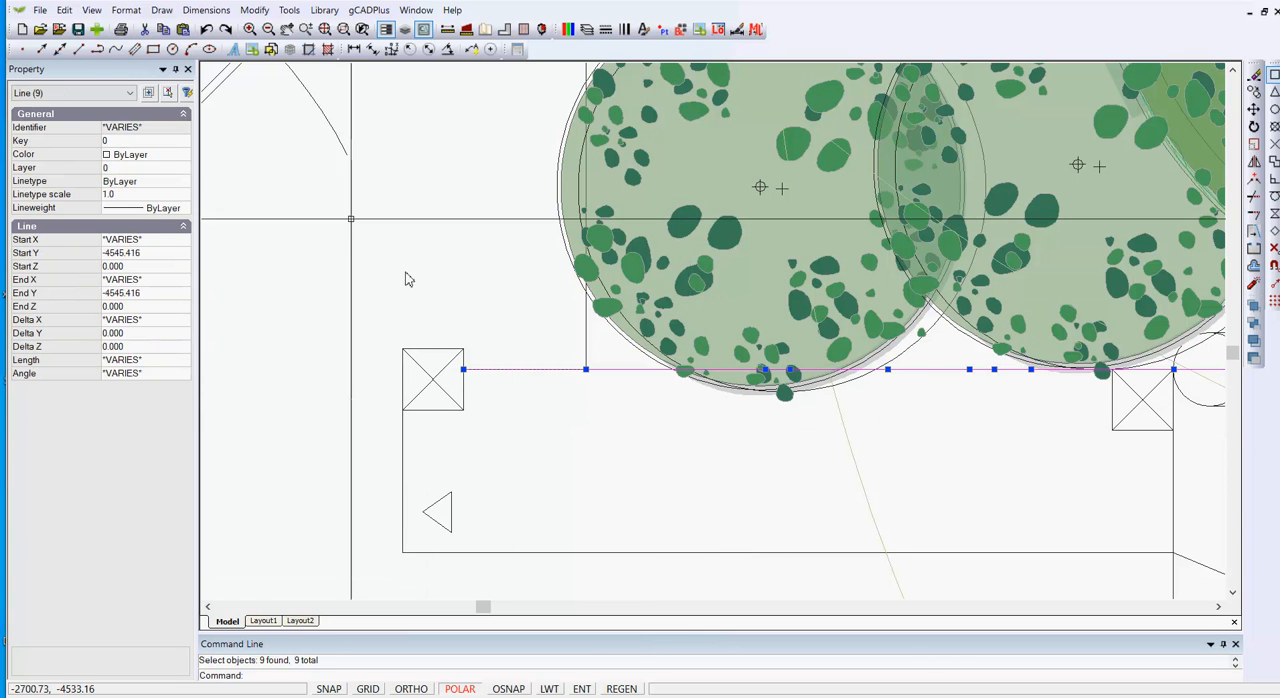
scroll(514, 425, "down", 2)
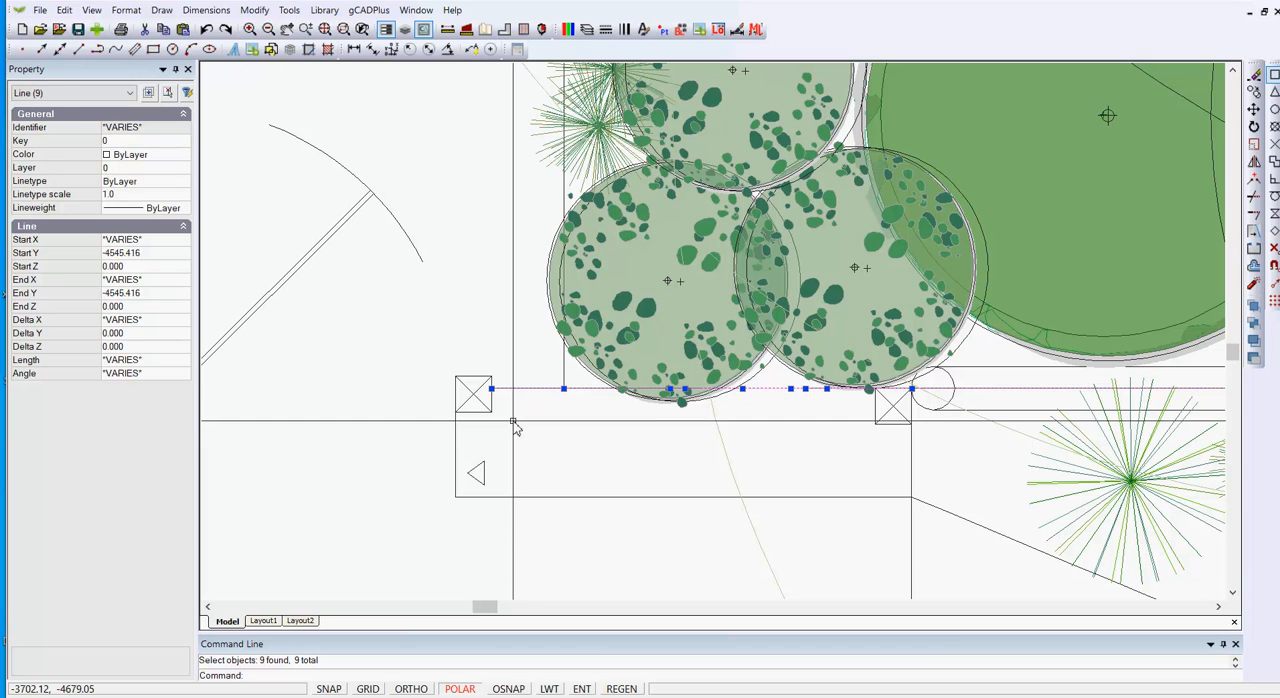
key("Escape")
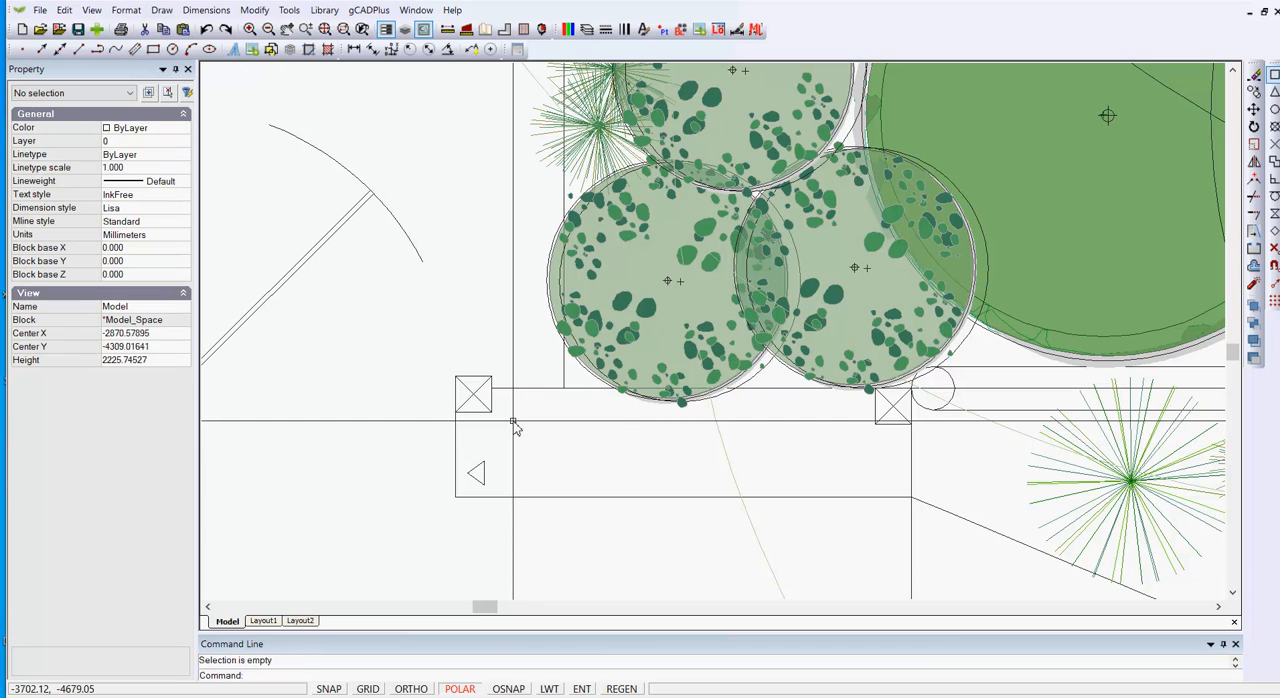
left_click(1005, 410)
left_click(977, 380)
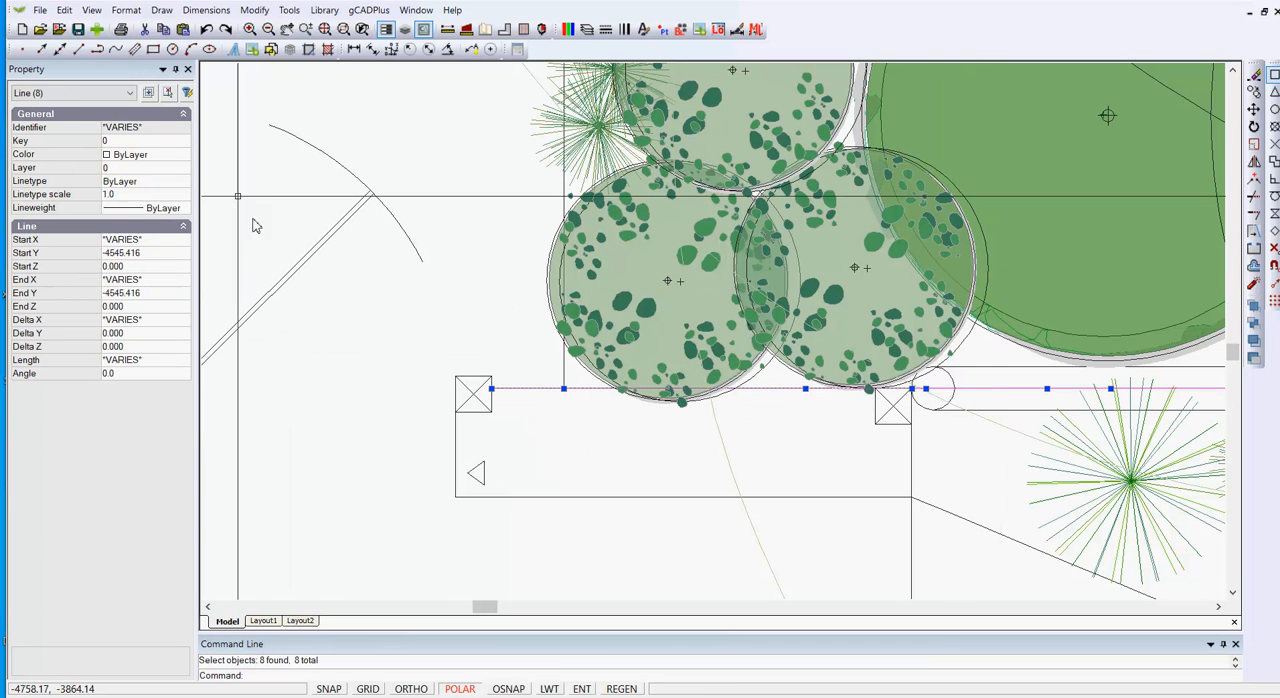
key("Escape")
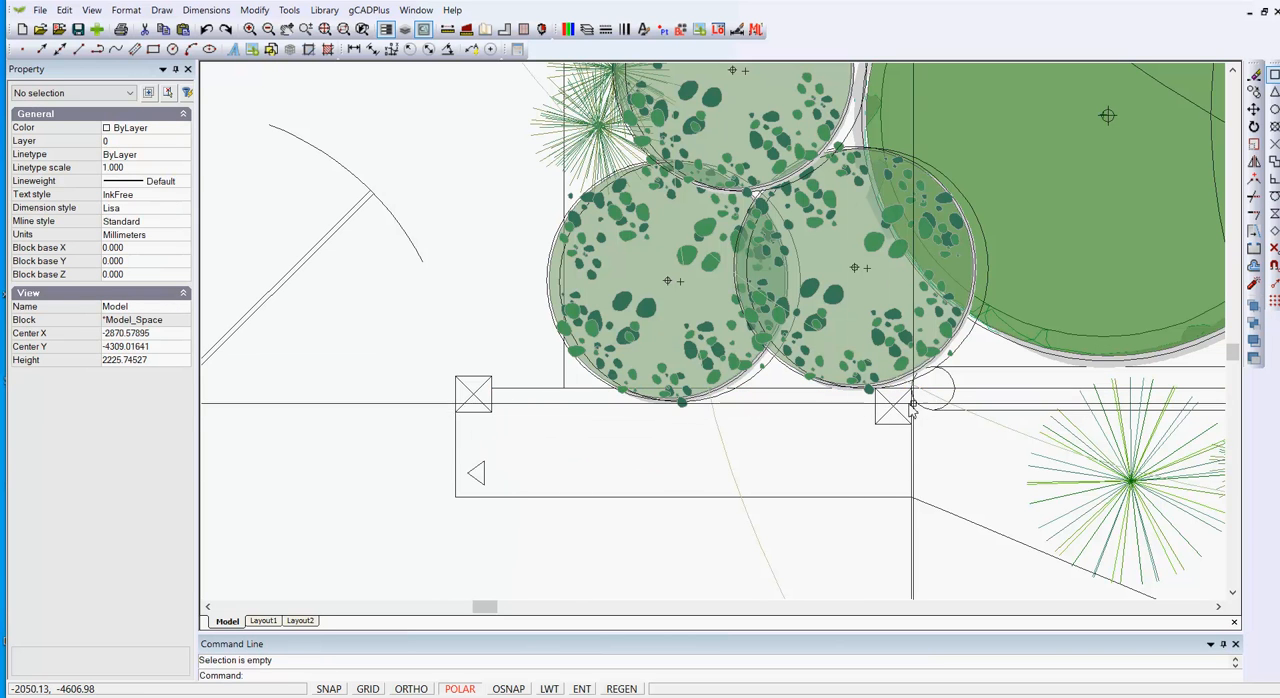
Check the wall line's short segments between the two pillars with a window selection and inspect the long line beneath the shrubs.
middle_click_drag(846, 440, 726, 470)
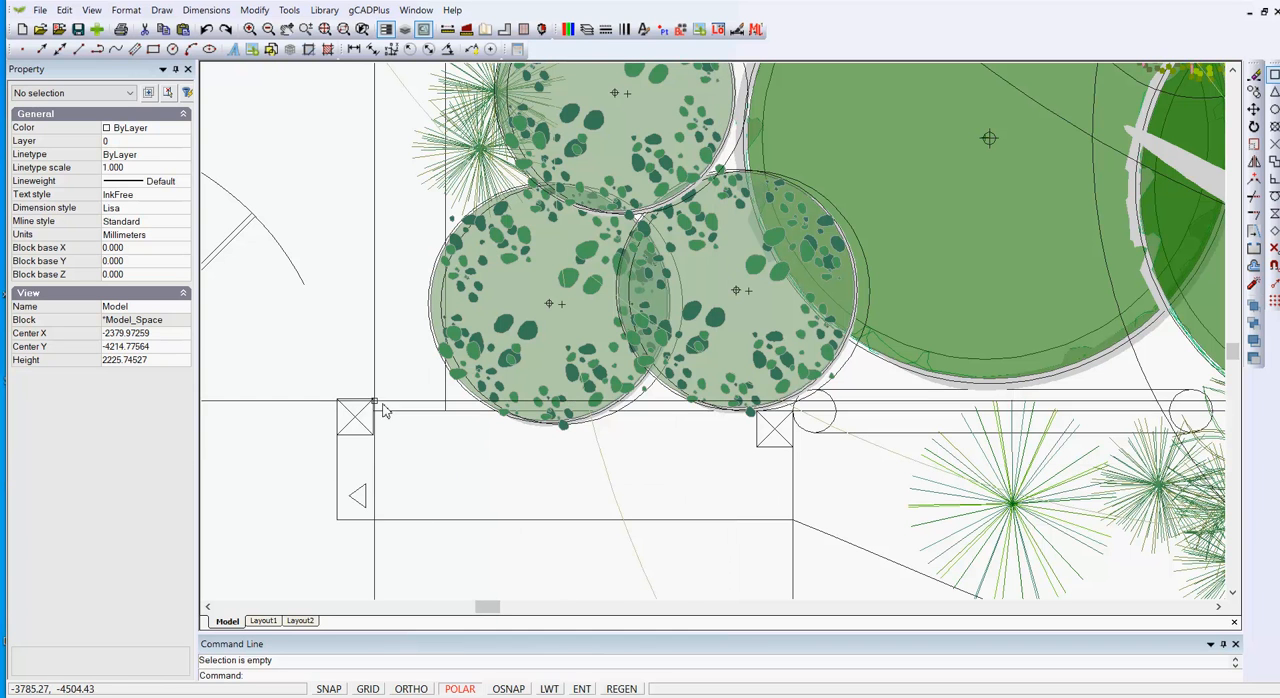
left_click_drag(364, 397, 808, 430)
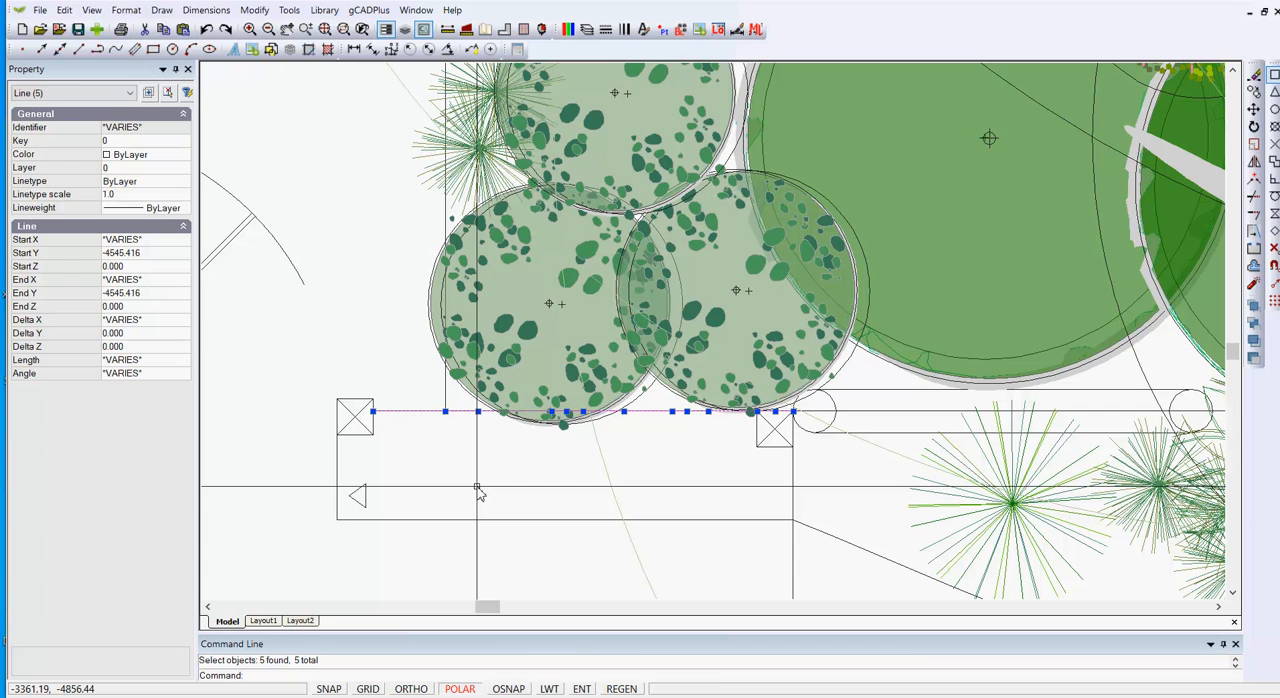
key("Escape")
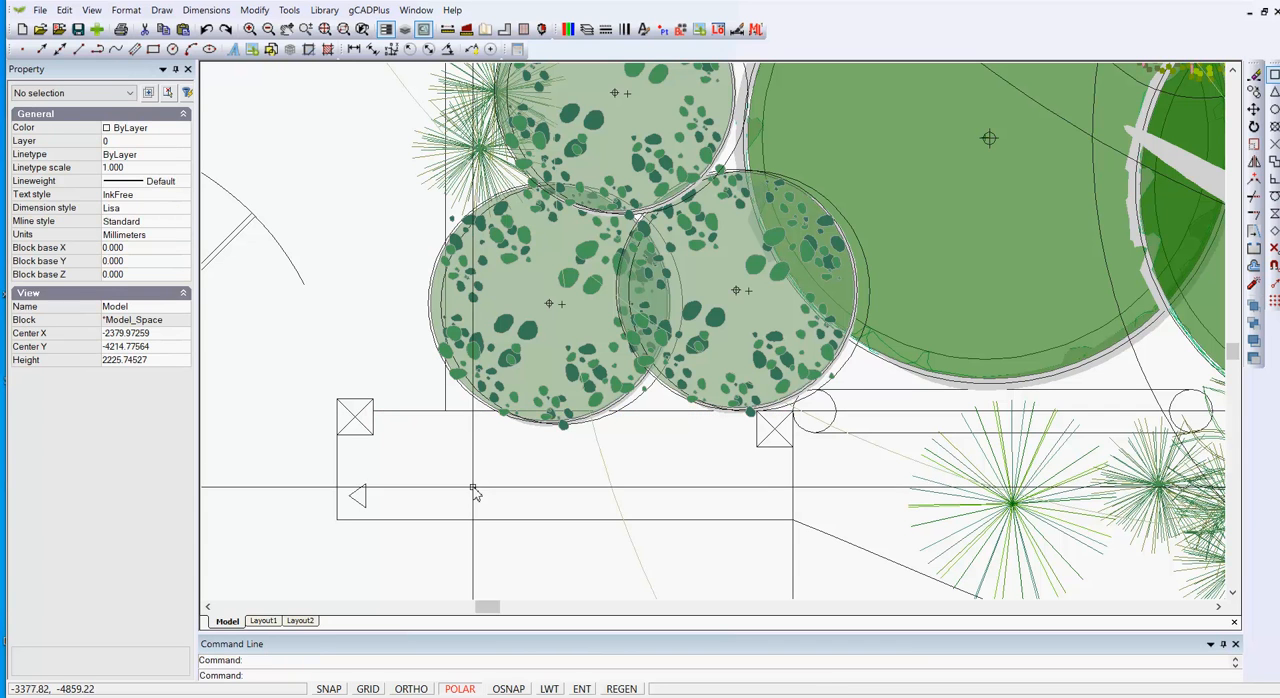
left_click(417, 417)
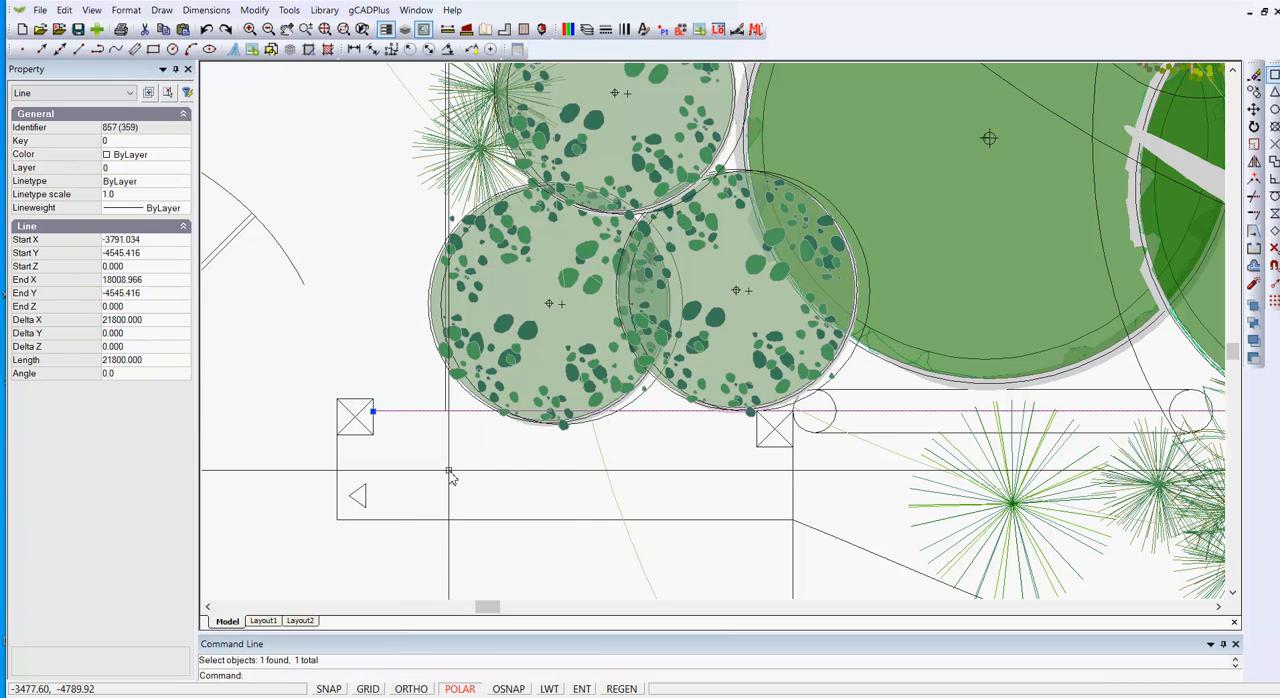
key("Escape")
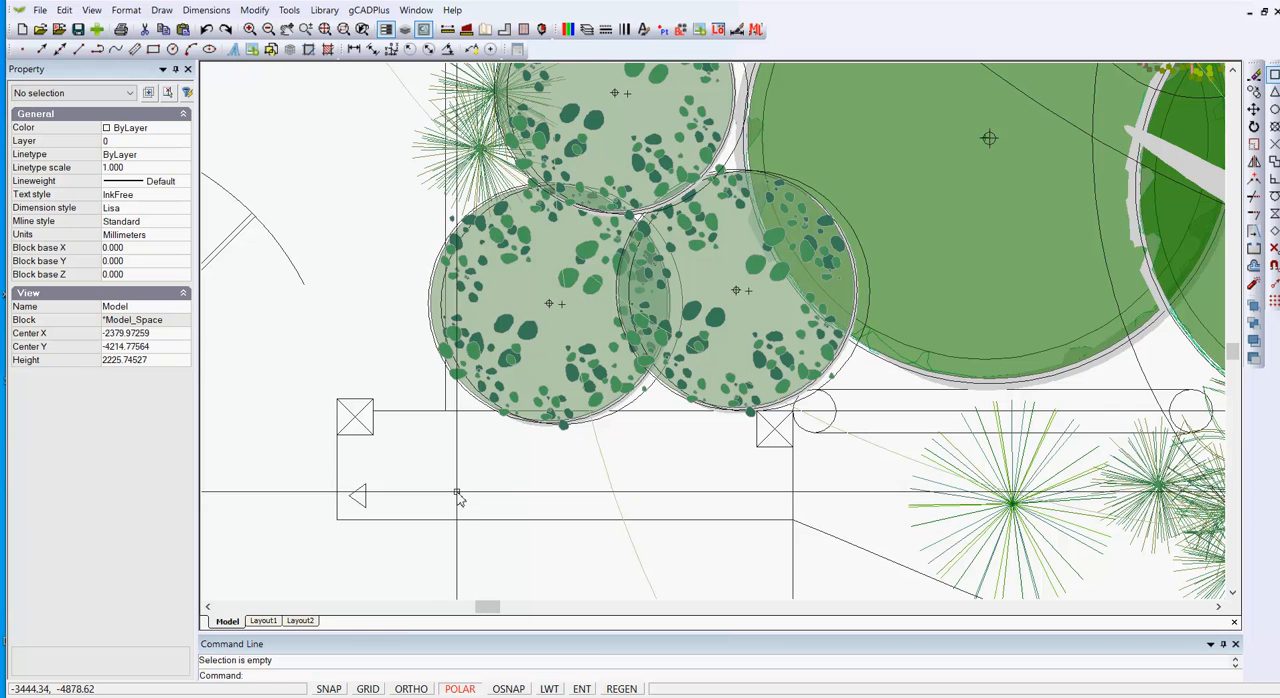
Select everything crossing the area around both pillars and the lower shrubs, and review the selected object types.
scroll(465, 483, "down", 1)
middle_click_drag(458, 466, 556, 465)
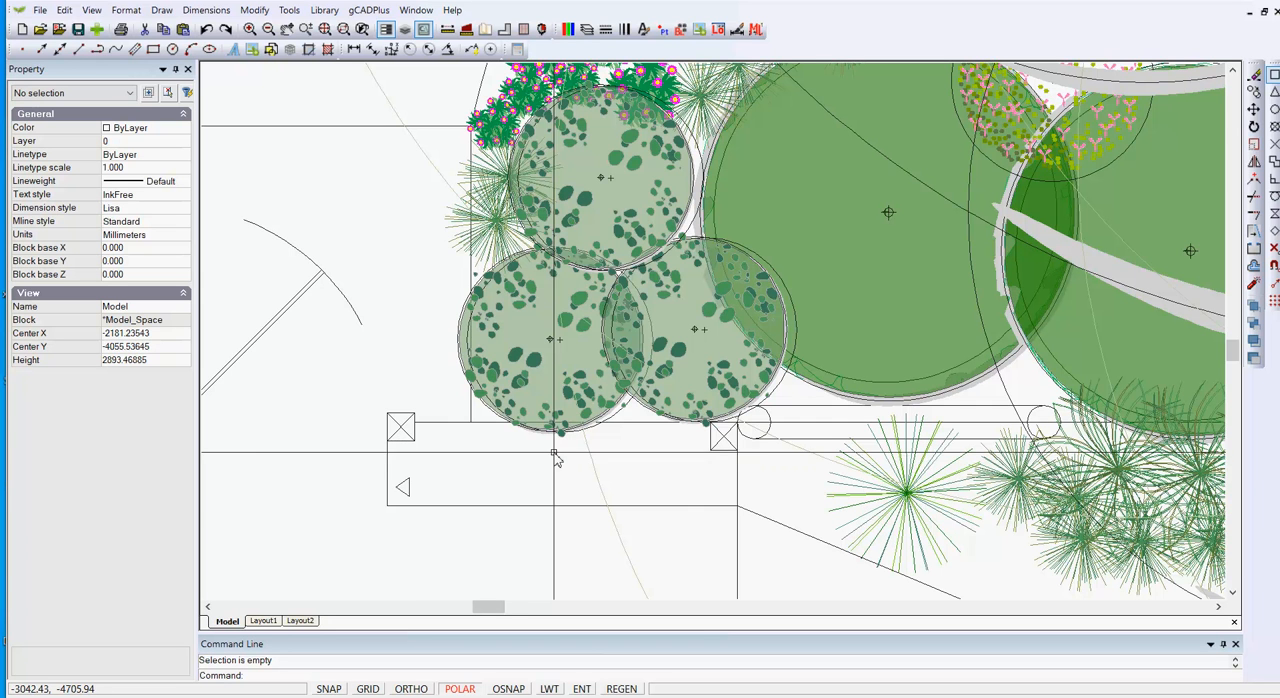
scroll(555, 465, "down", 1)
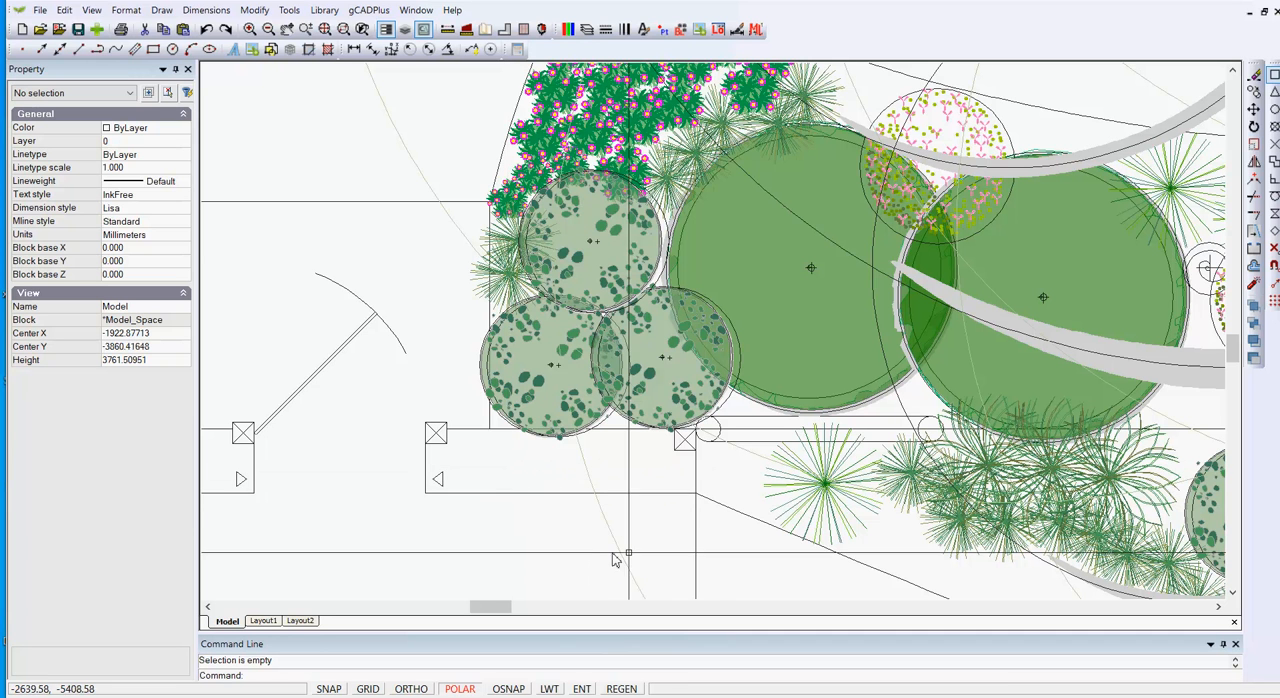
left_click(710, 530)
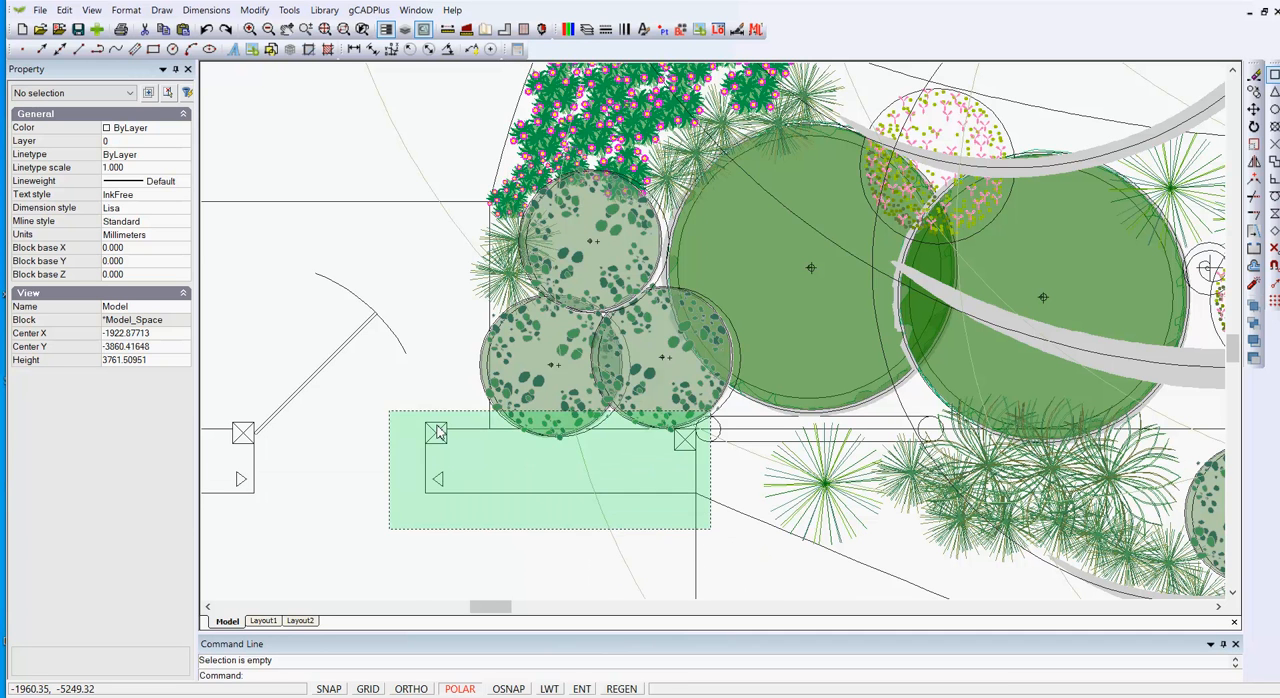
left_click(416, 367)
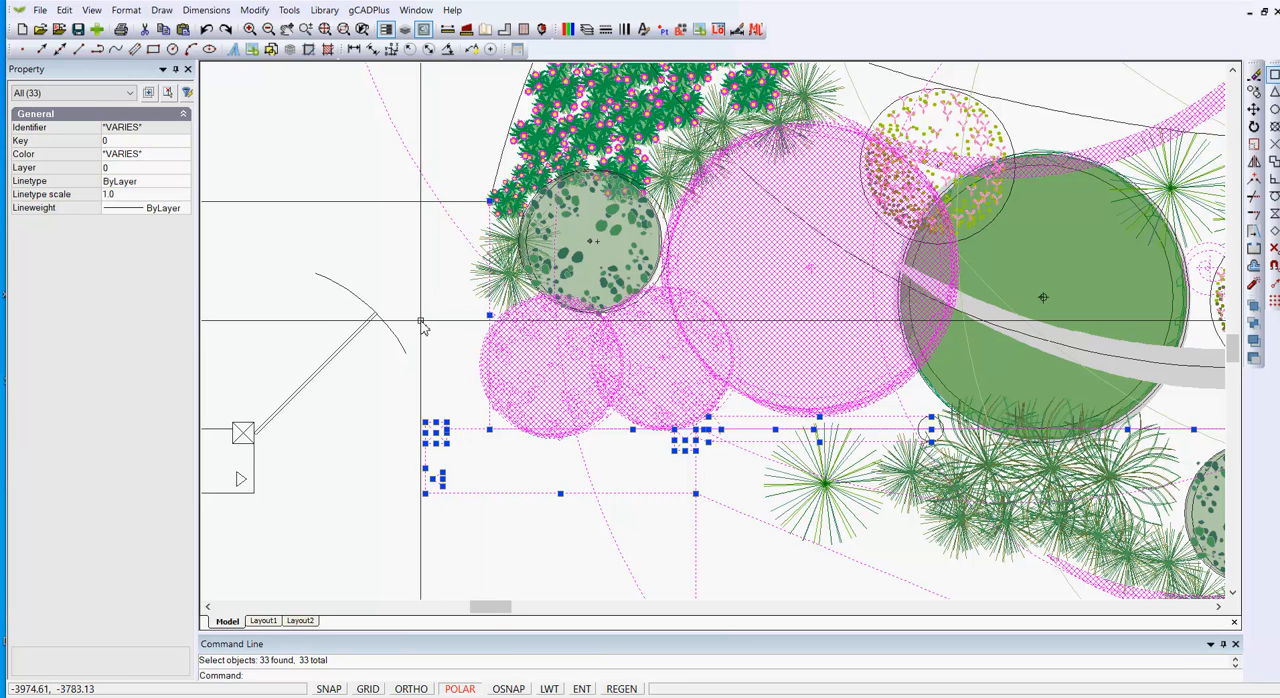
left_click(132, 93)
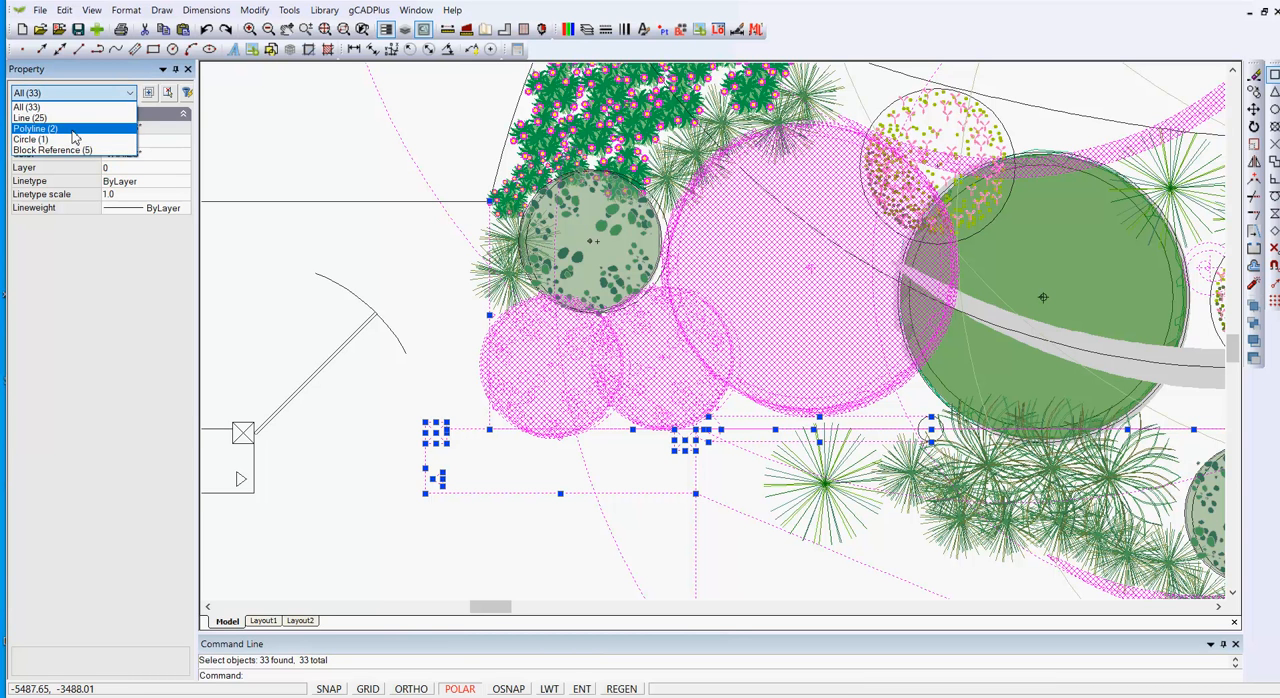
left_click(313, 140)
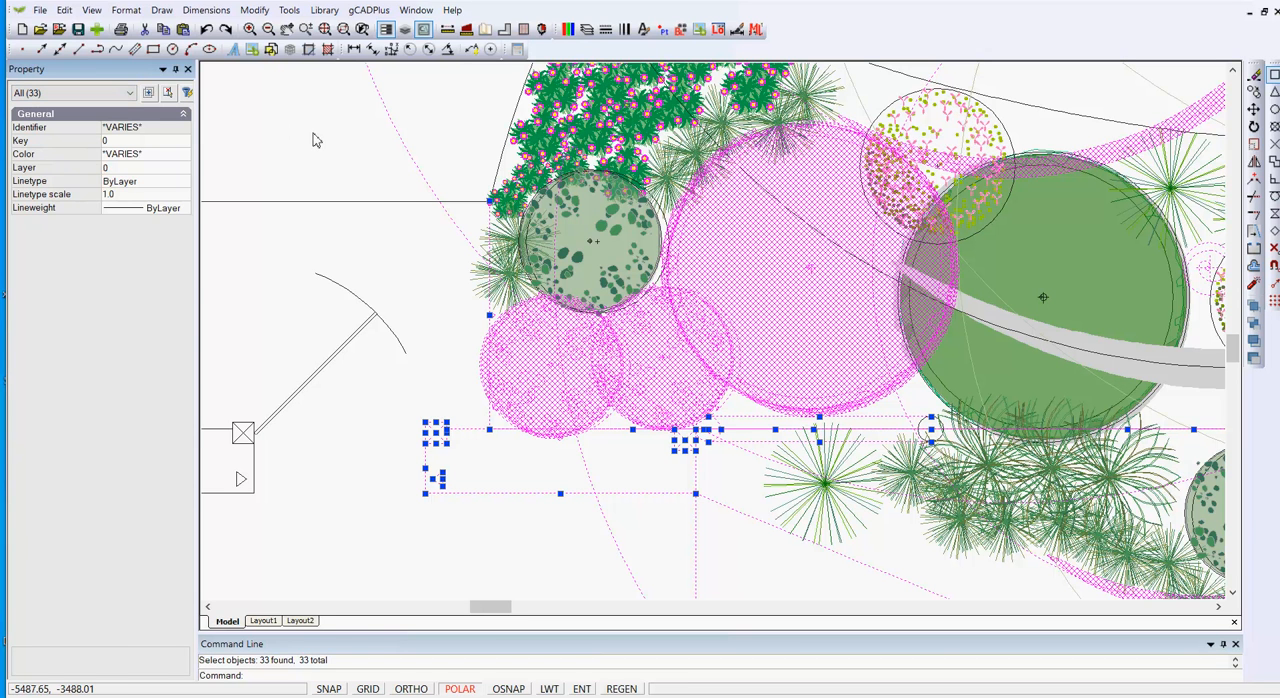
key("Escape")
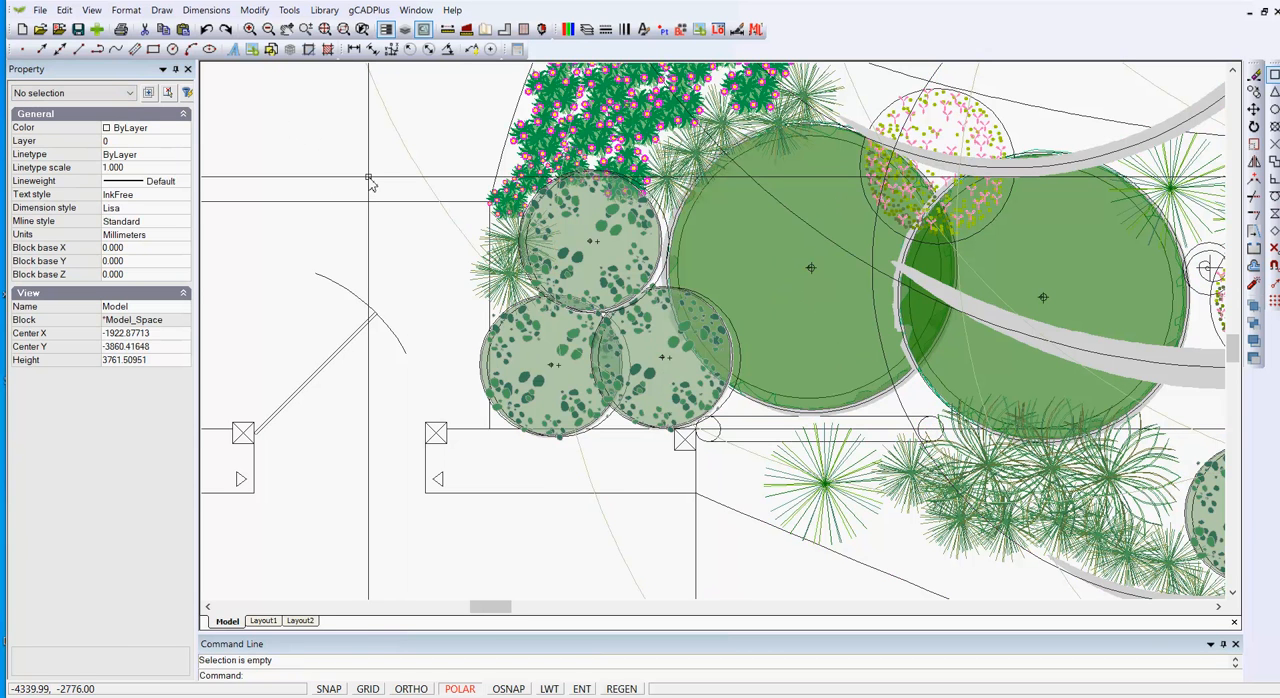
Select the large tree block above the central planting and examine where its insertion point lies relative to its canopy.
scroll(622, 389, "down", 8)
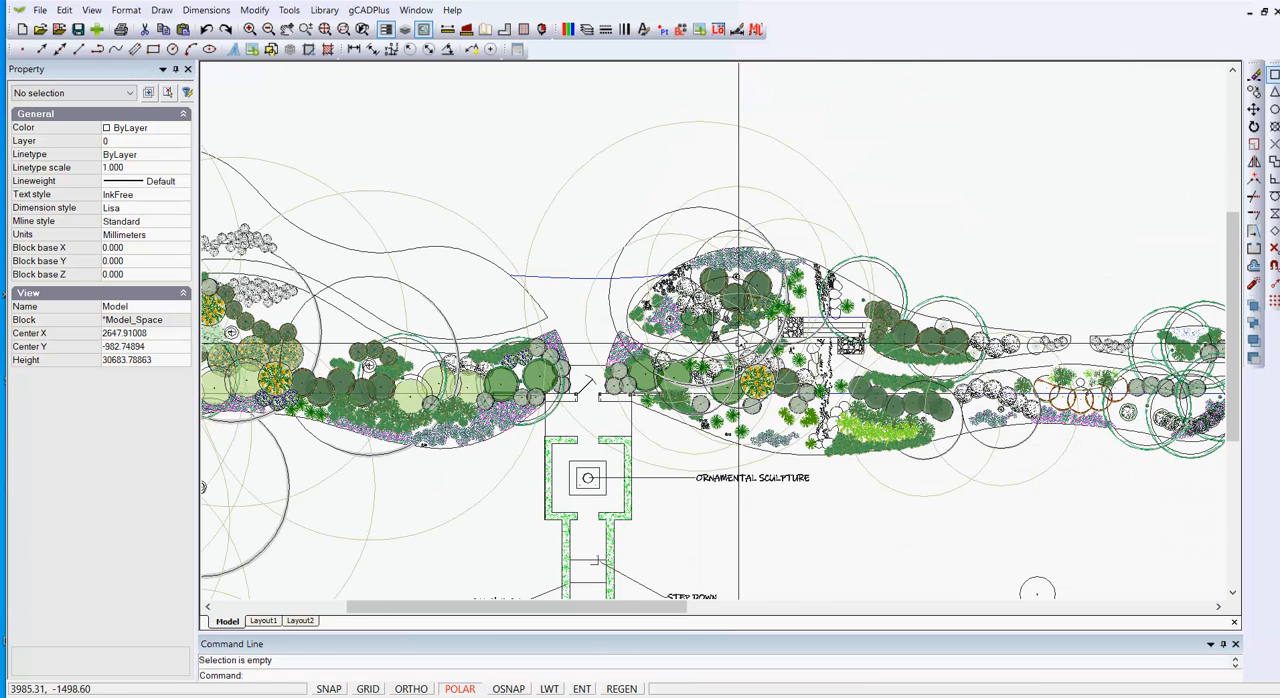
left_click(736, 216)
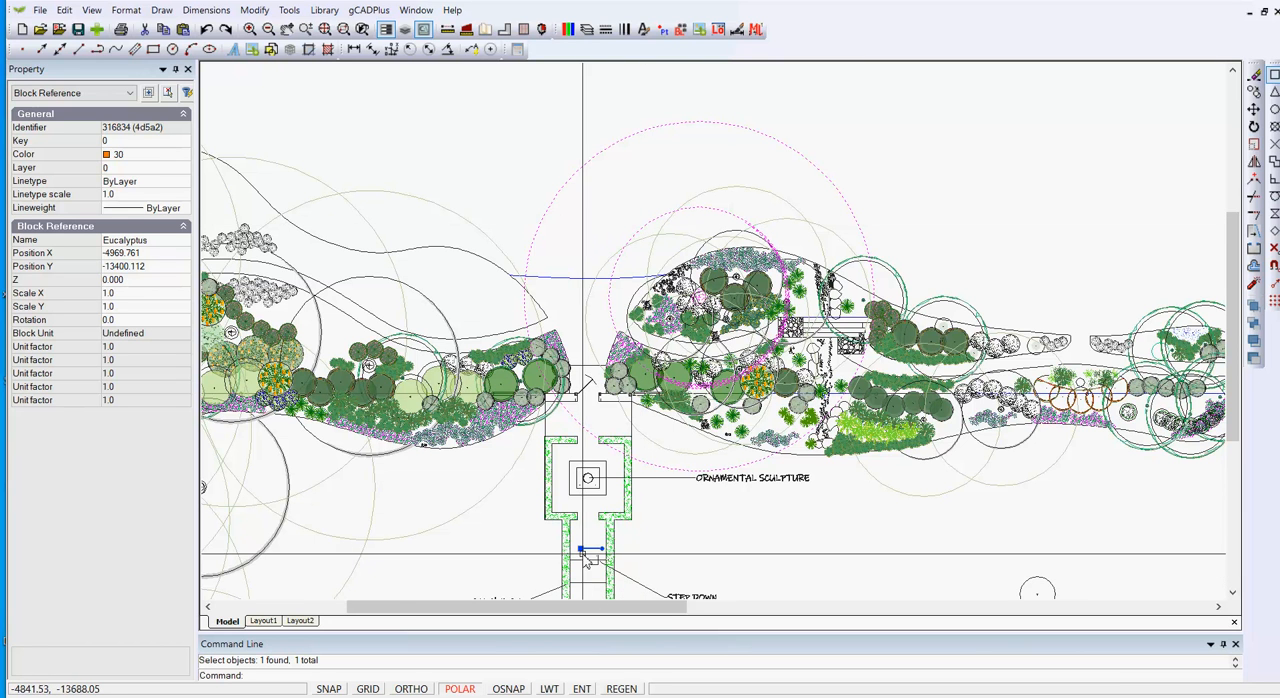
scroll(580, 567, "up", 2)
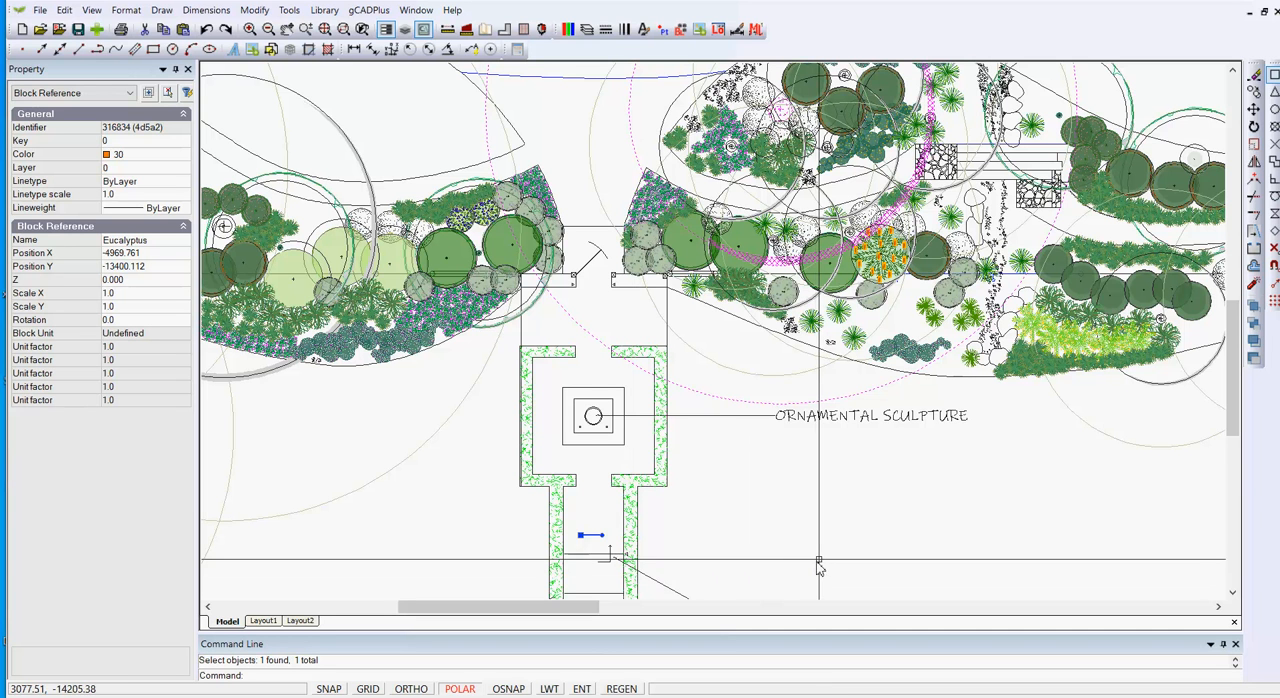
key("Escape")
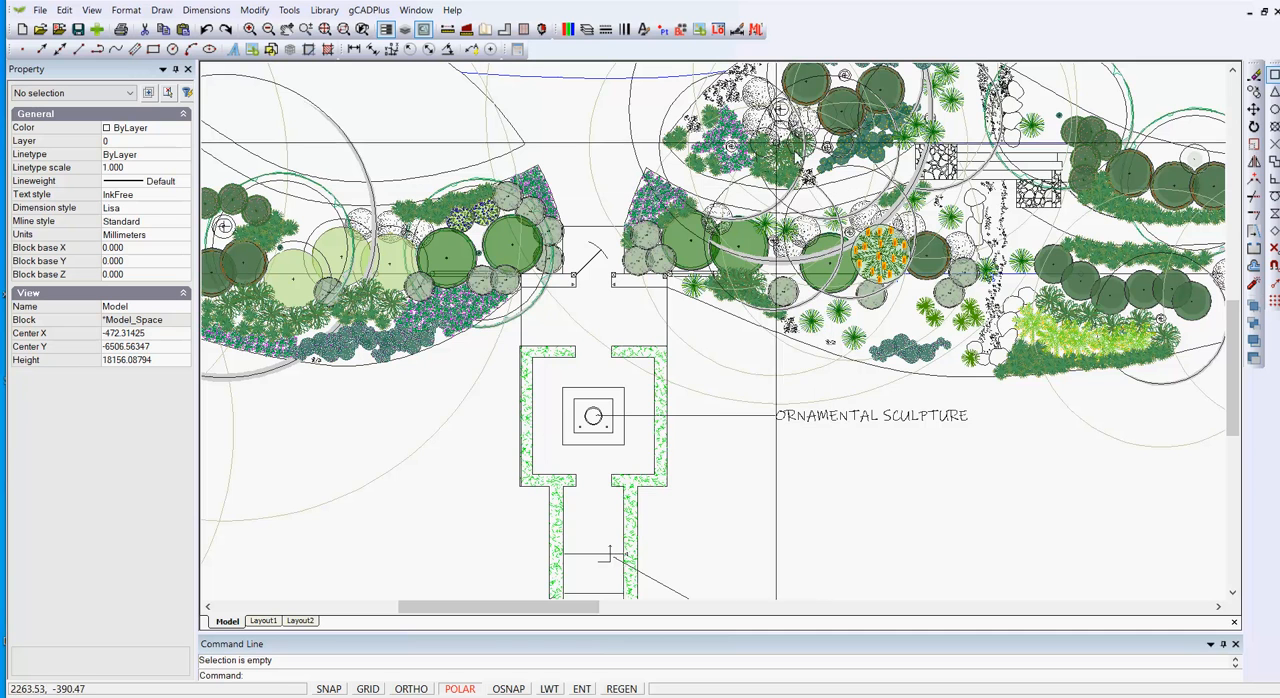
Open the drawing's block list and examine where the base points lie relative to the geometry for the blocks from Austromyrtus to Banksia Lem.
left_click(680, 30)
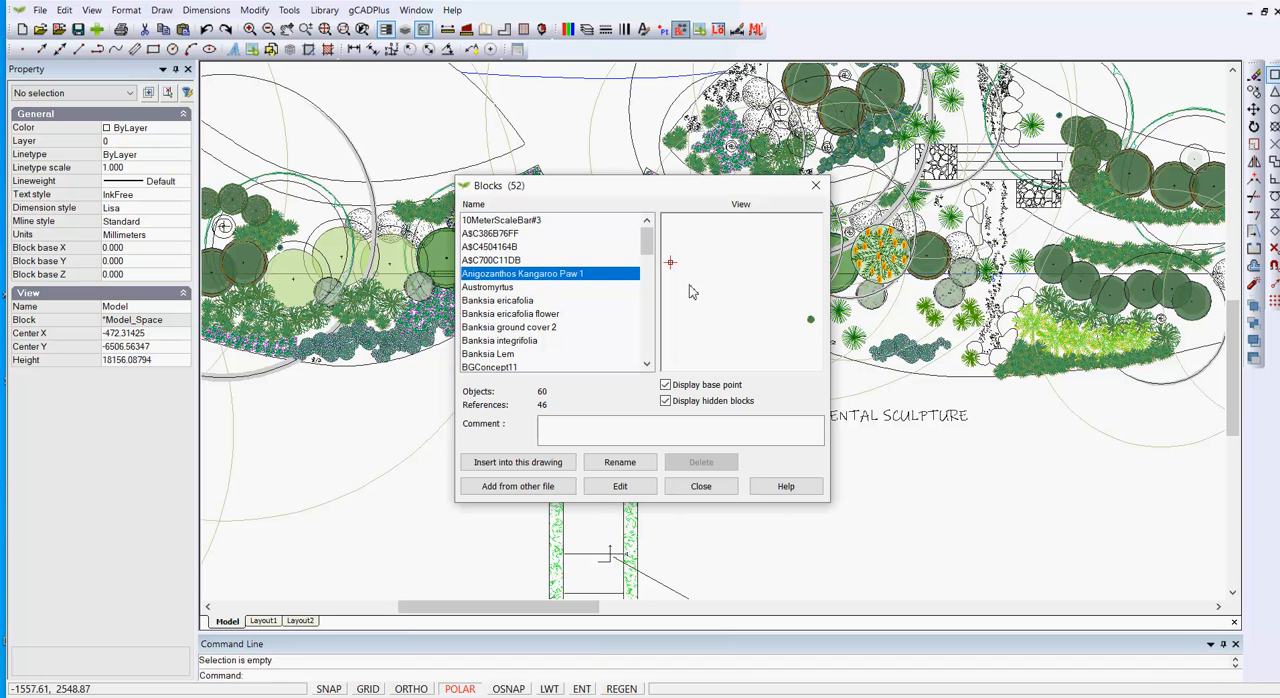
left_click(505, 288)
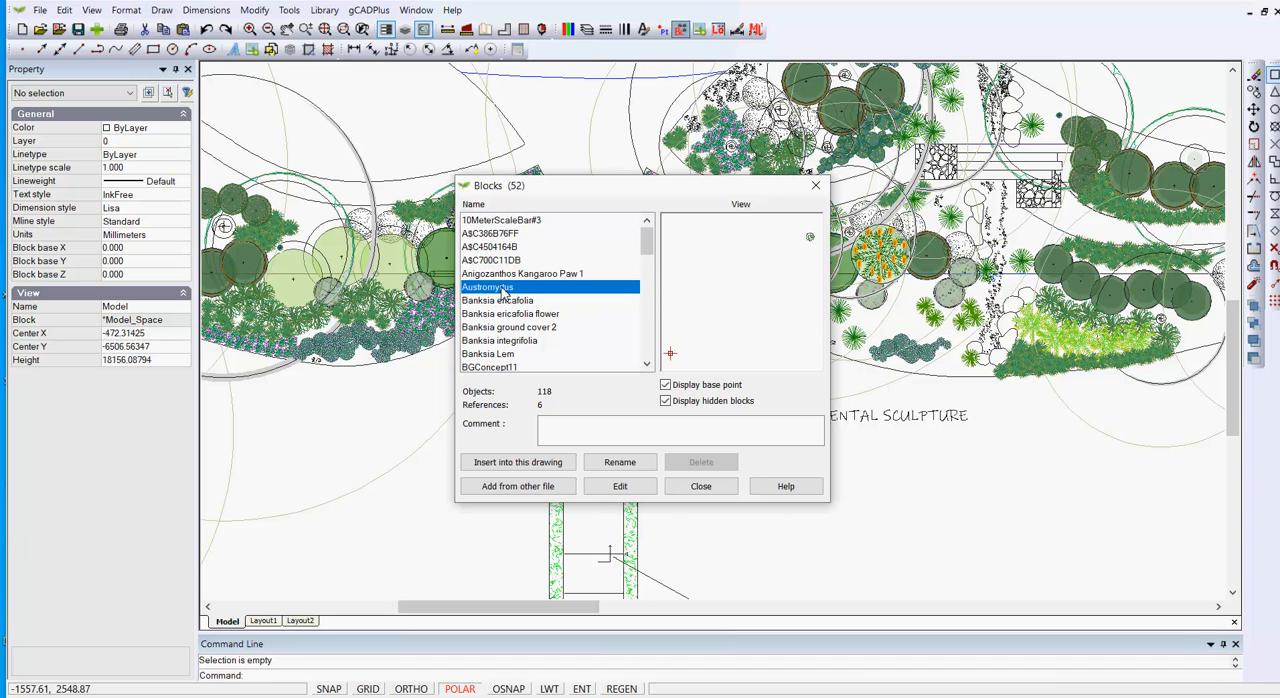
key("Down")
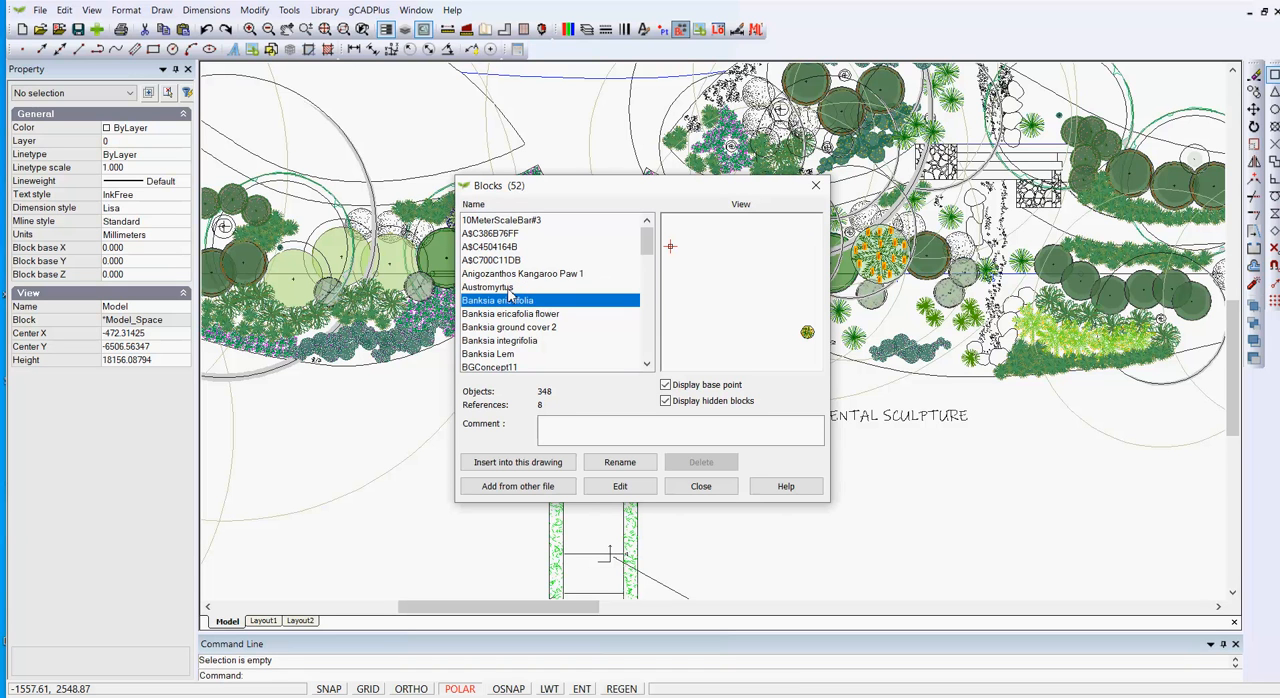
key("Down")
key("Down")
key("Down")
key("Down")
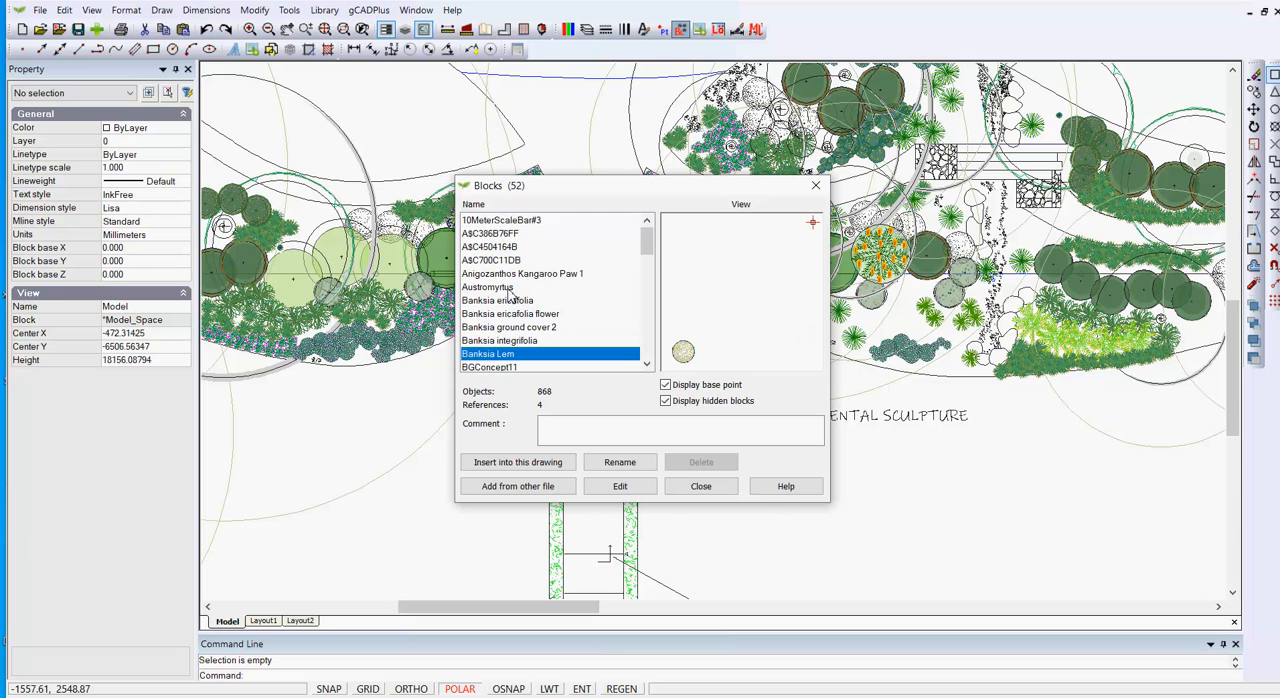
Examine the base points of the blocks from BGConcept11 to Brachyscome Multifida, and close the block list.
key("Down")
key("Down")
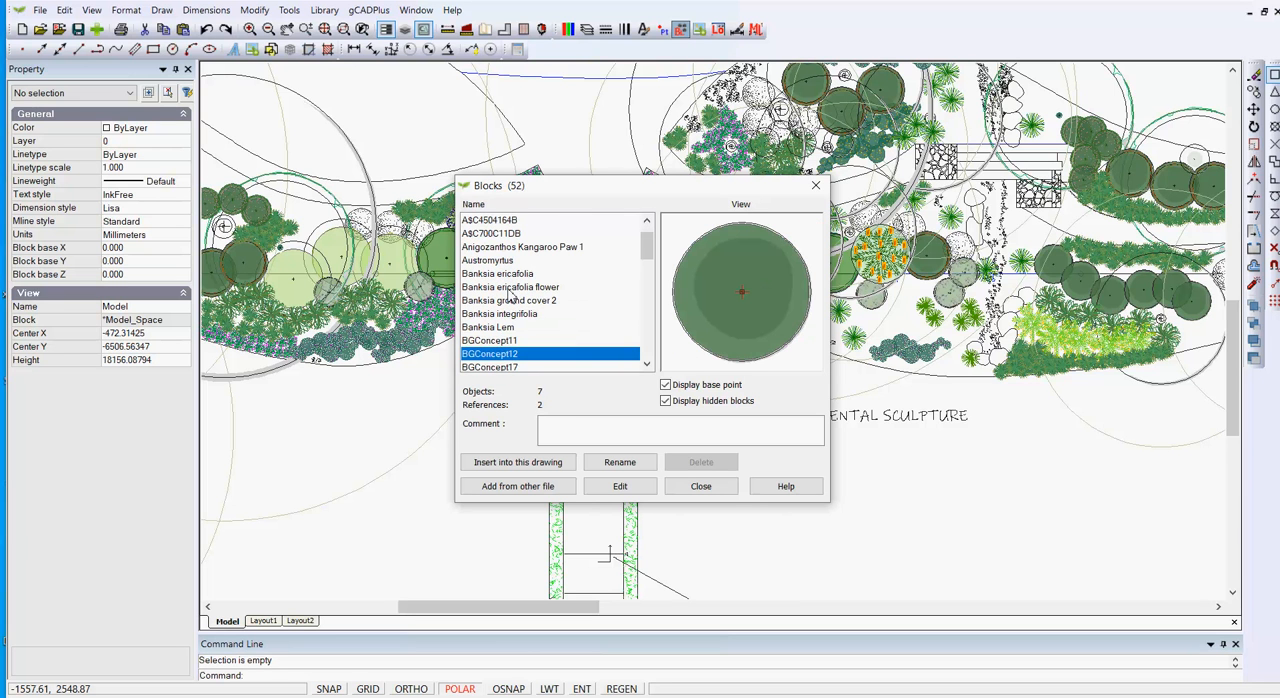
key("Down")
key("Down")
key("Down")
key("Down")
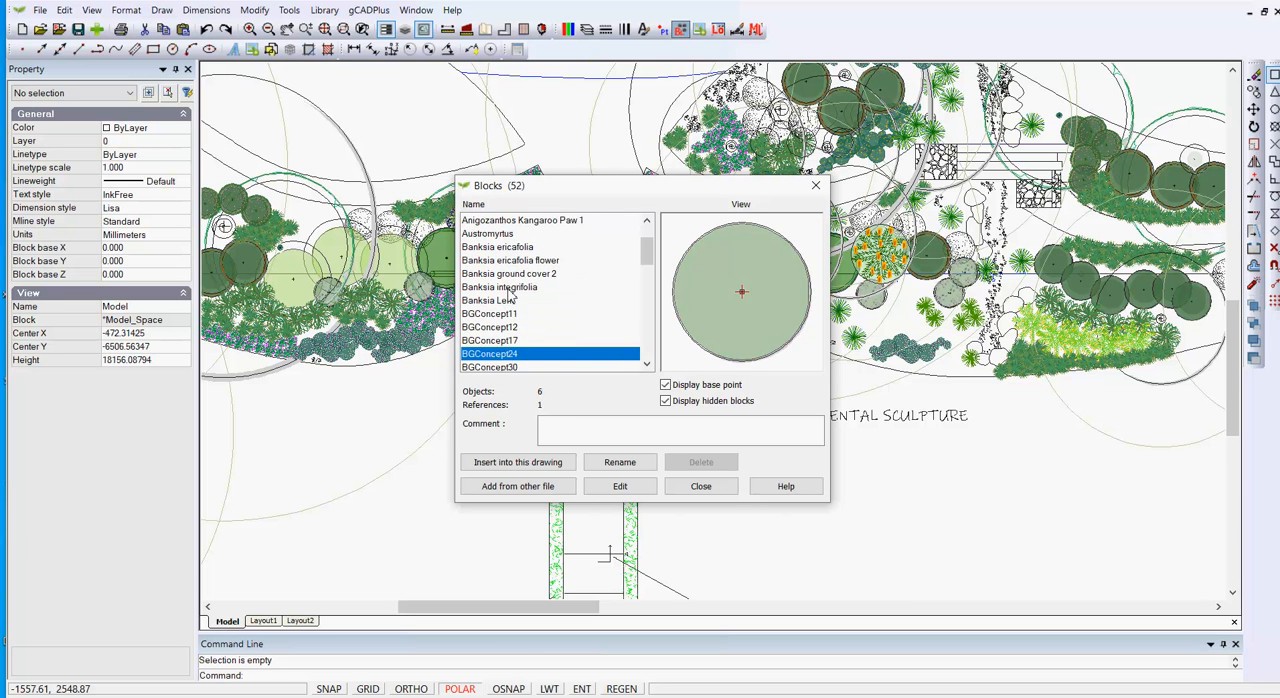
key("Down")
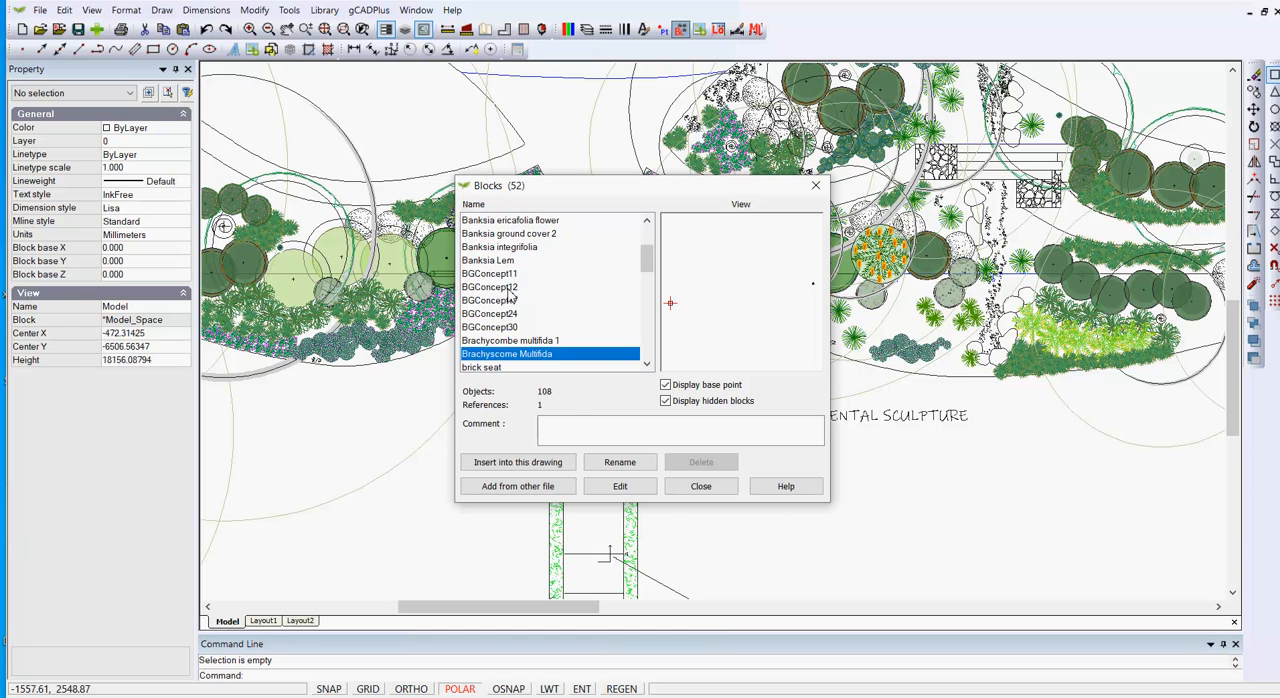
left_click(701, 487)
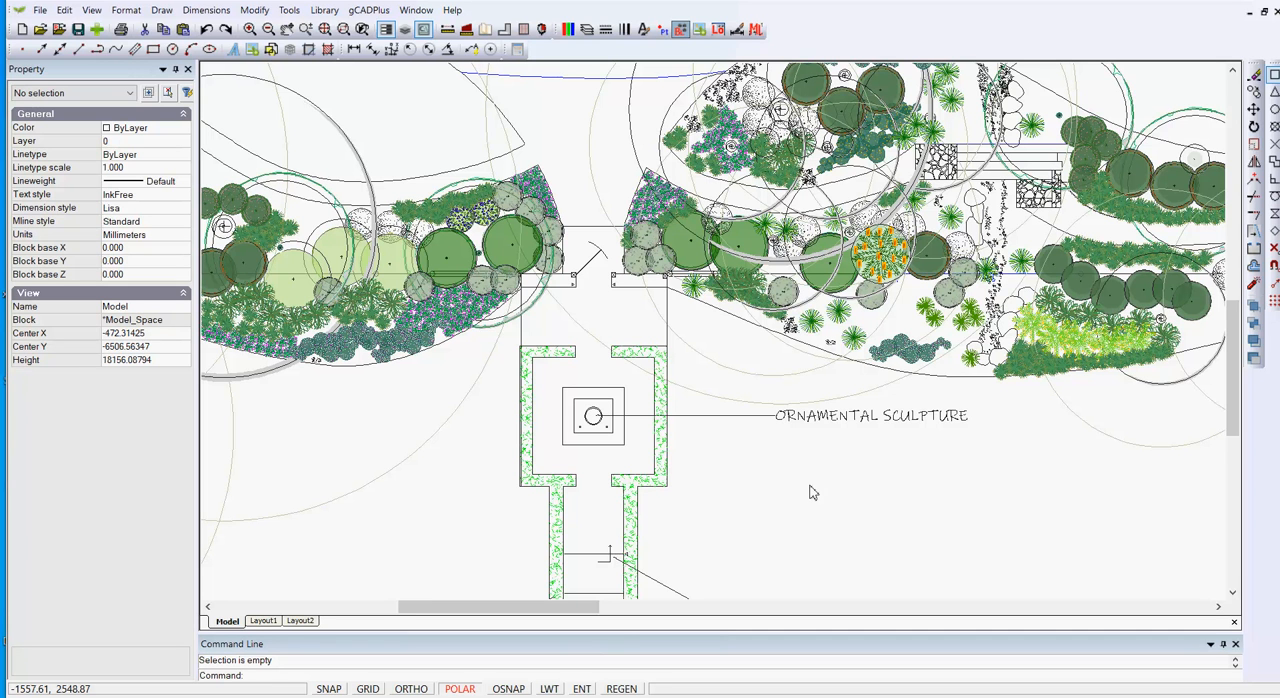
mouse_move(625, 694)
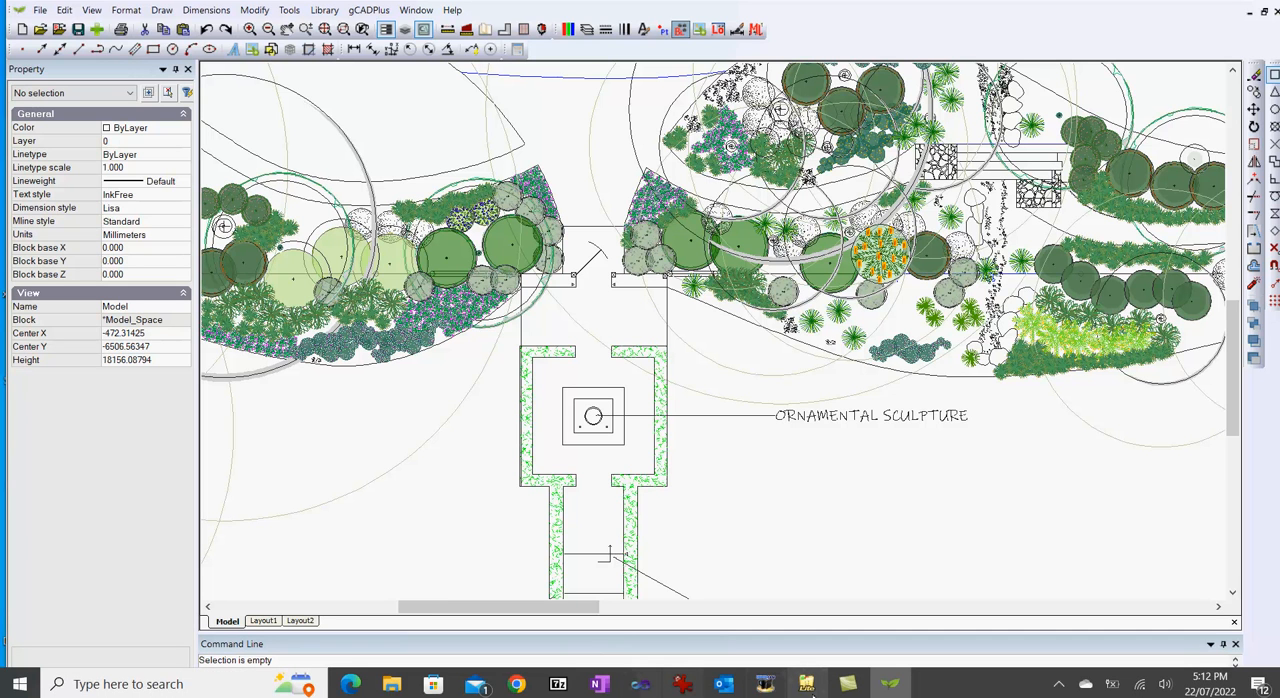